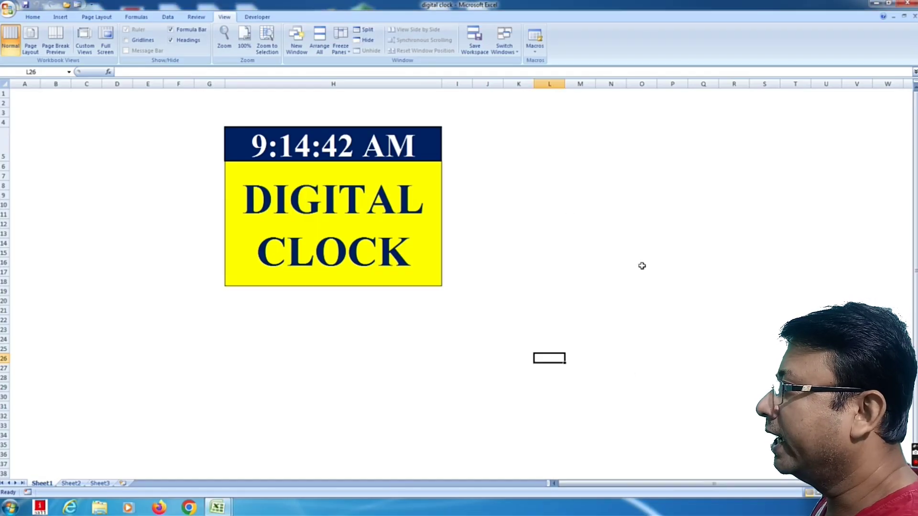
- Inspect the digital clock workbook by selecting cells around the clock, including J6
left_click(640, 264)
left_click(554, 340)
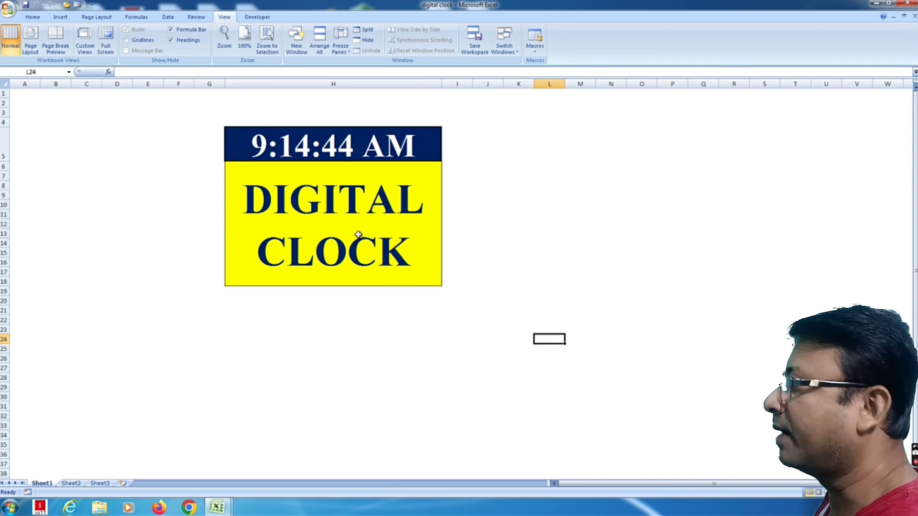
left_click(342, 213)
left_click(495, 262)
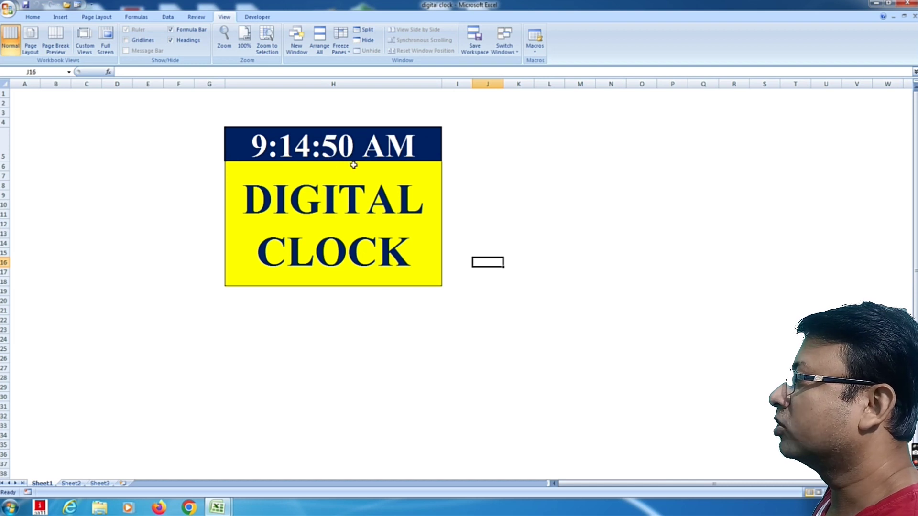
left_click(489, 167)
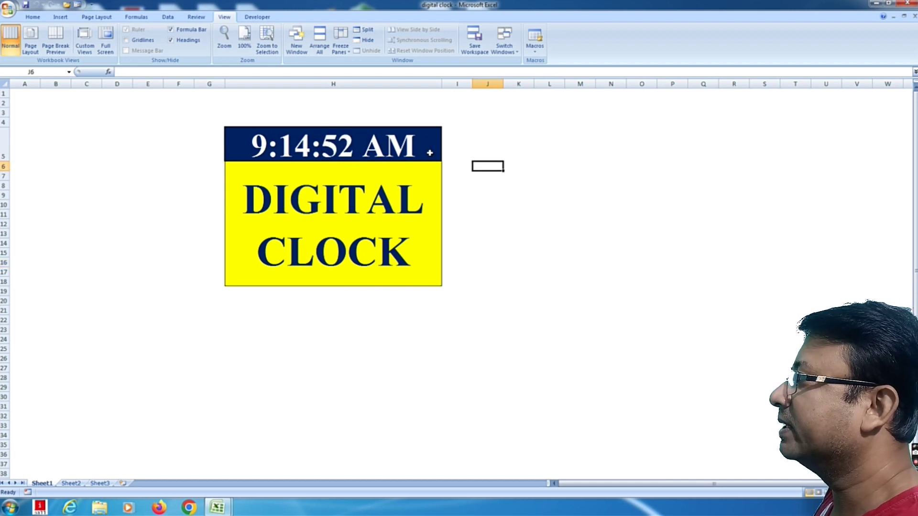
left_click(391, 154)
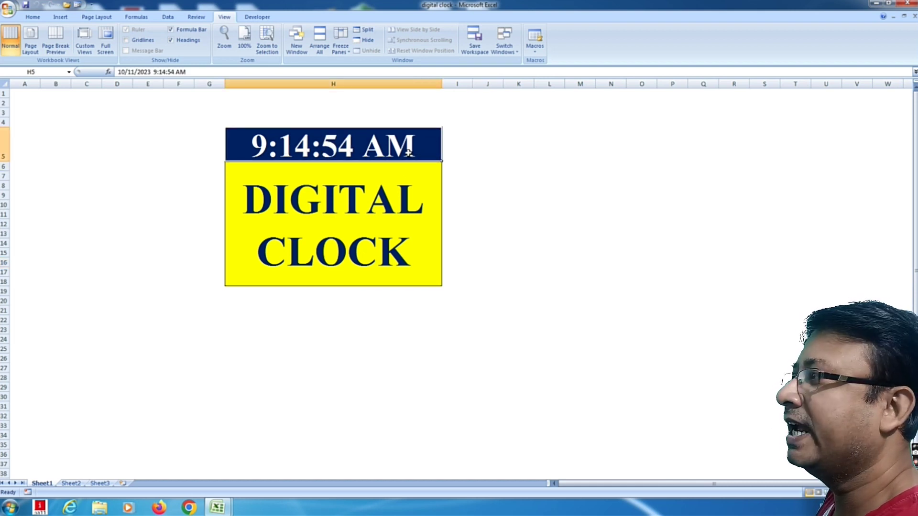
left_click(518, 367)
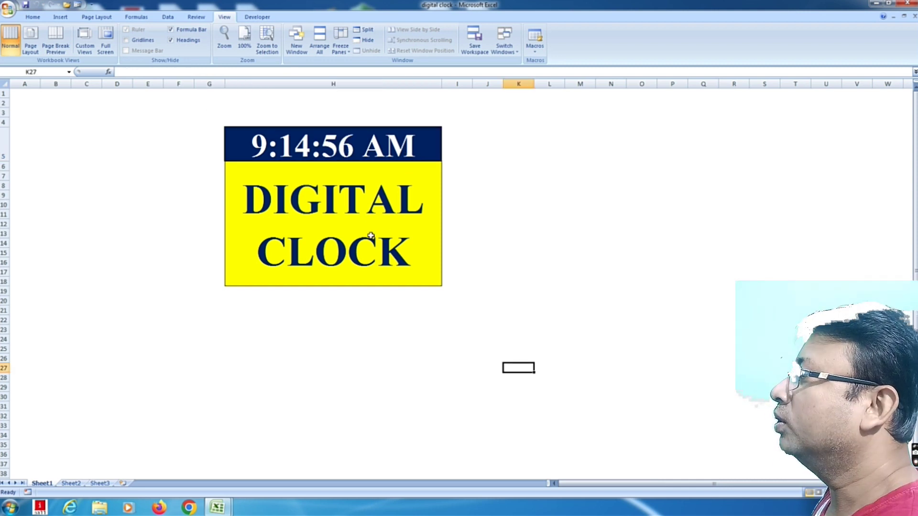
key("Left")
key("Left")
key("Left")
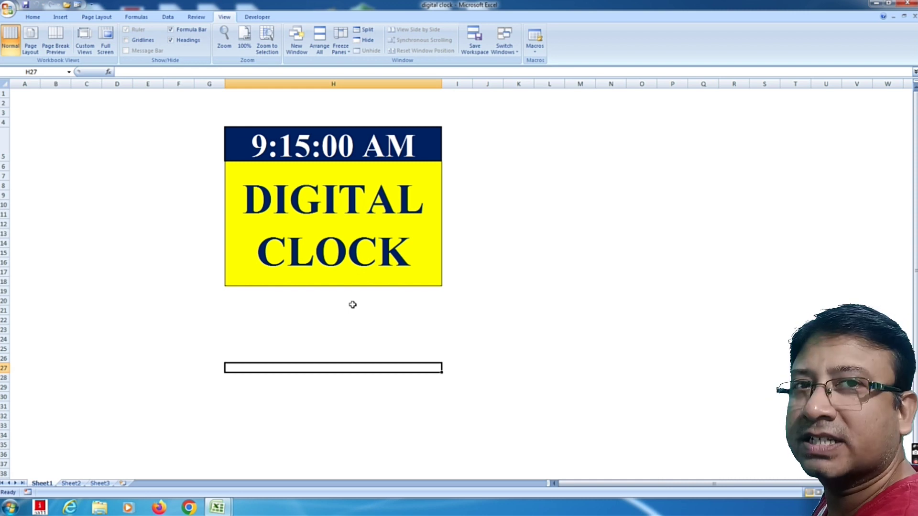
left_click(448, 320)
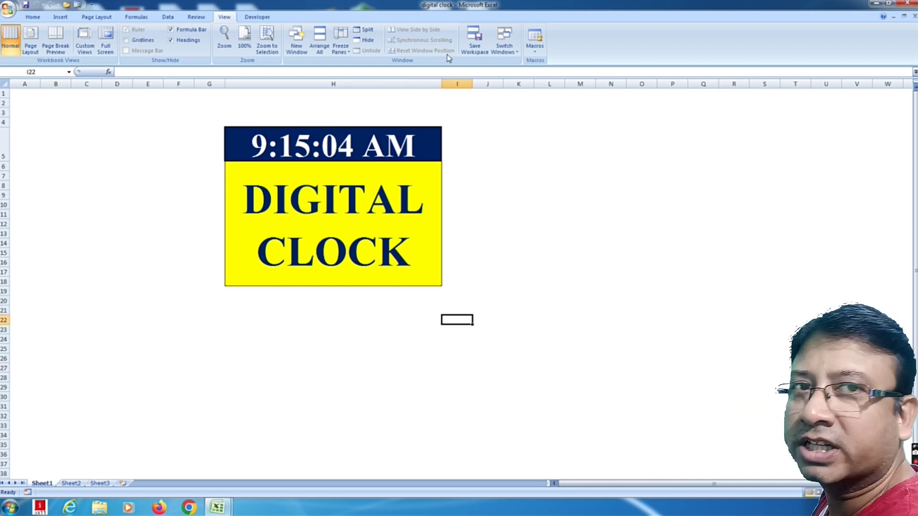
left_click(492, 272)
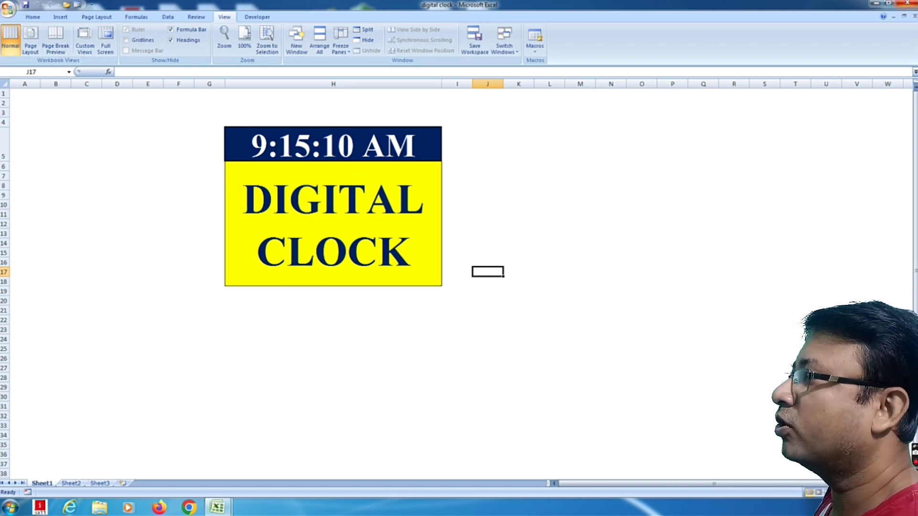
- Close the clock workbook without saving, dismiss the macro warnings, and close the reopened copy
left_click(6, 11)
left_click(24, 202)
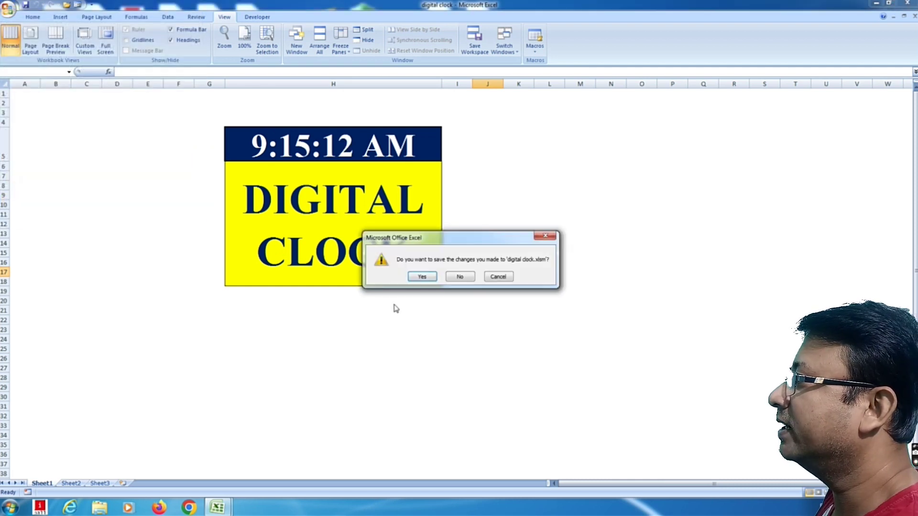
left_click(458, 277)
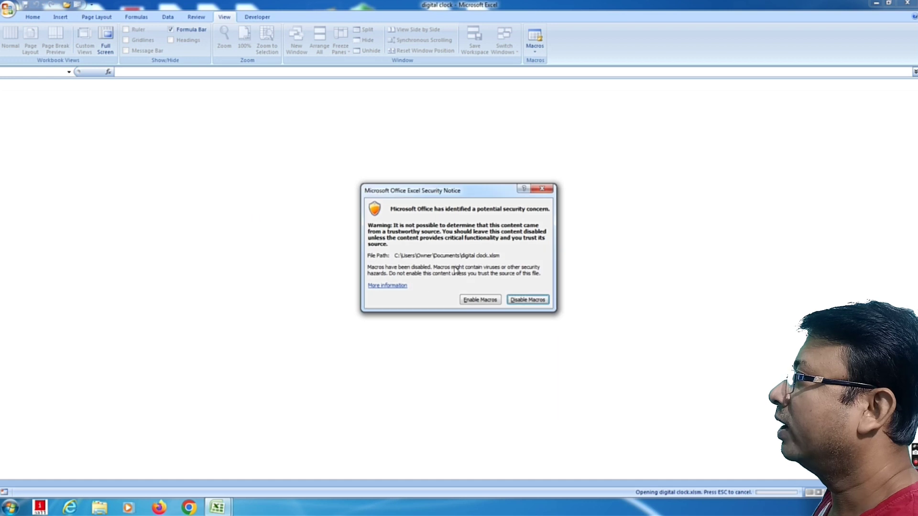
left_click(542, 190)
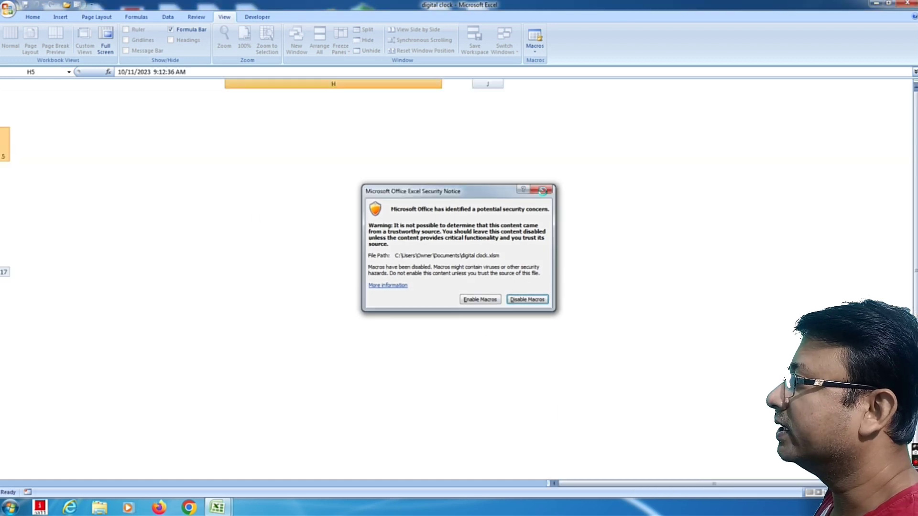
left_click(441, 281)
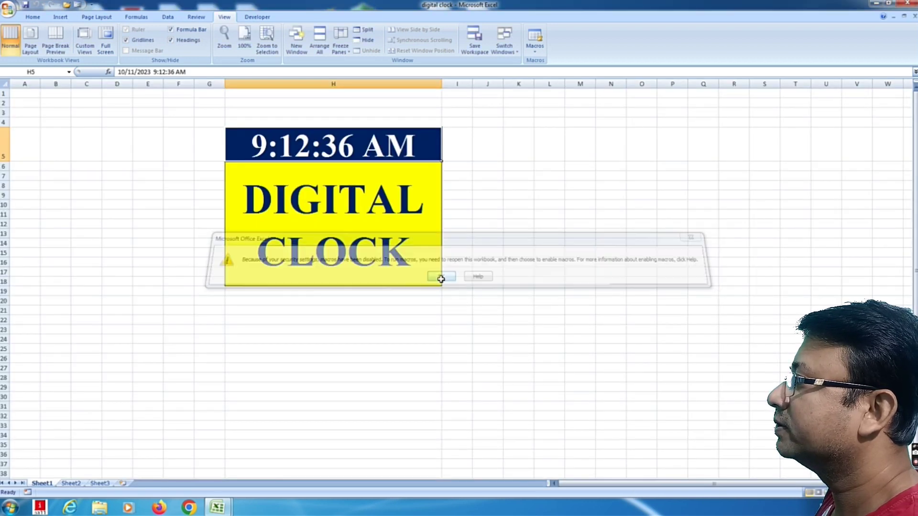
left_click(7, 9)
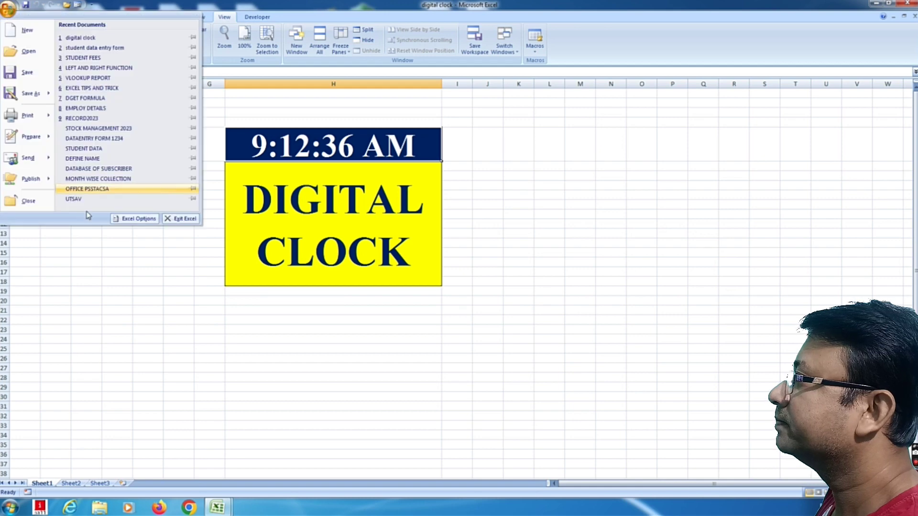
left_click(32, 201)
- Create a new blank workbook, Book2
left_click(7, 9)
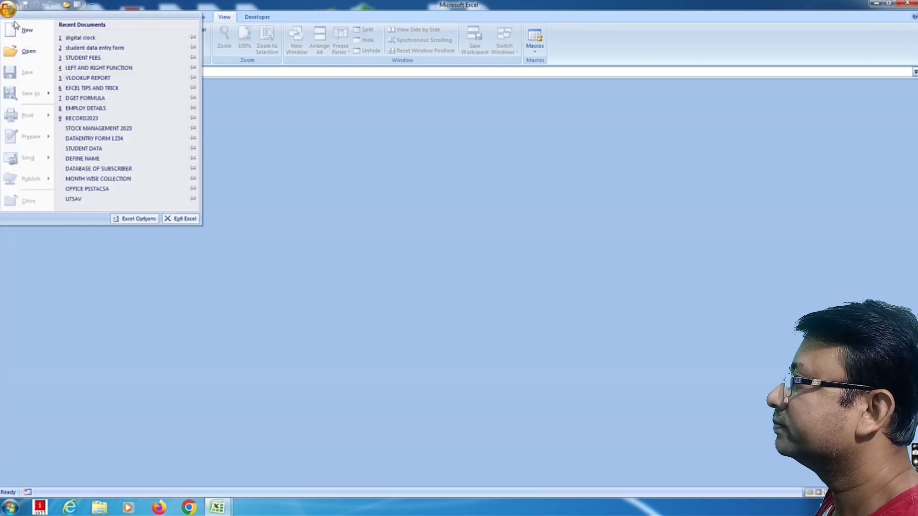
left_click(19, 29)
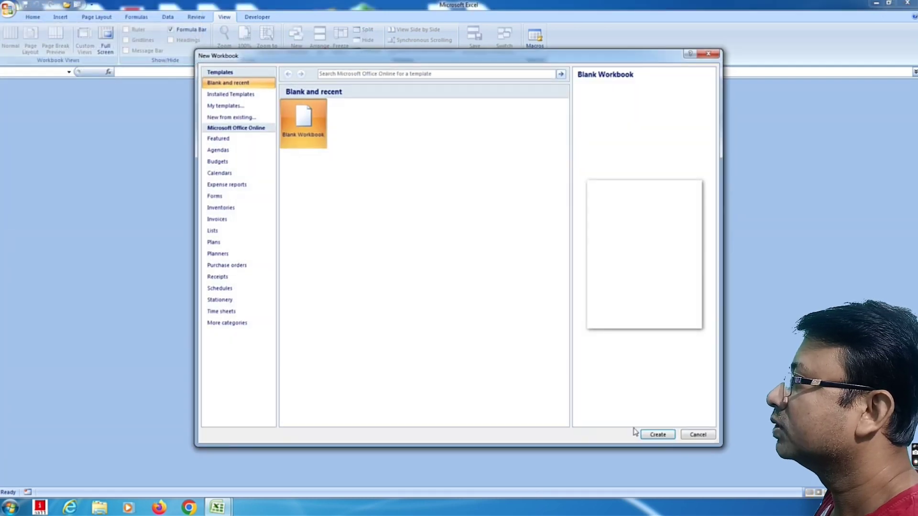
left_click(657, 434)
left_click(146, 139)
- Select cell J6 for the clock and magnify the screen to 200%
left_click(293, 152)
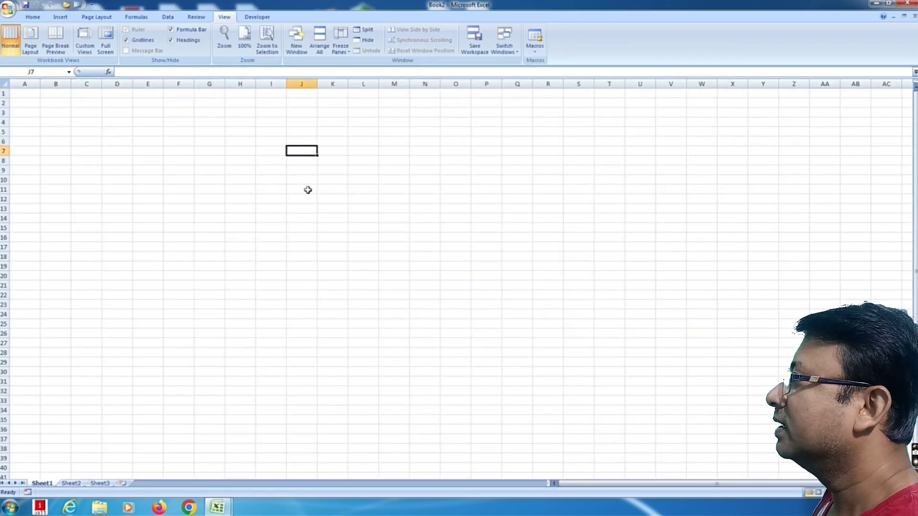
left_click(271, 180)
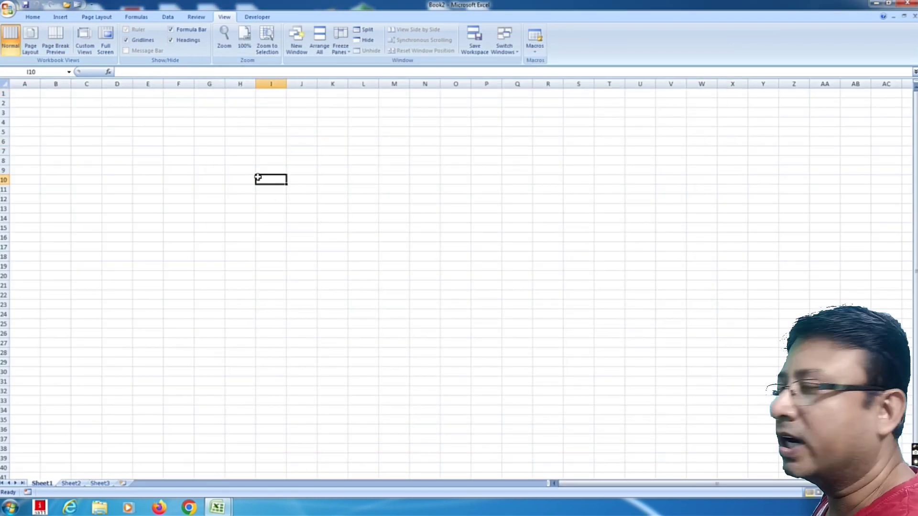
left_click(269, 132)
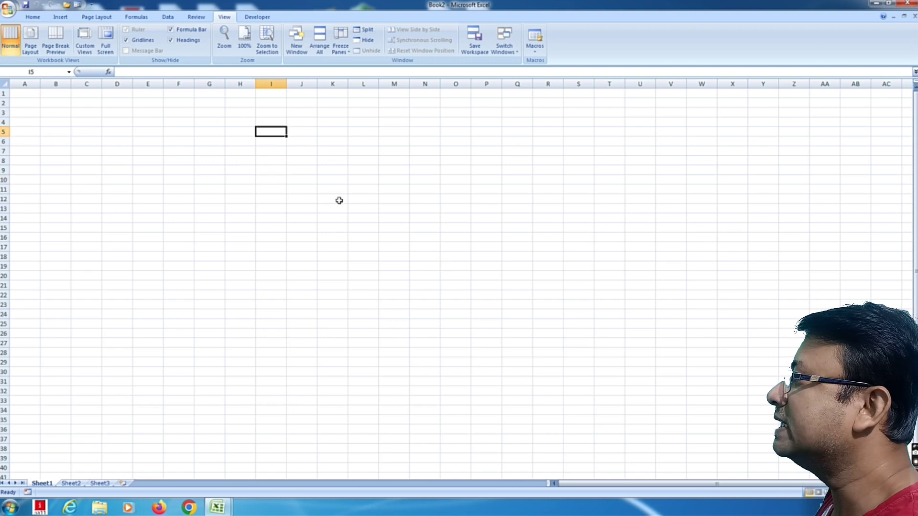
left_click(246, 134)
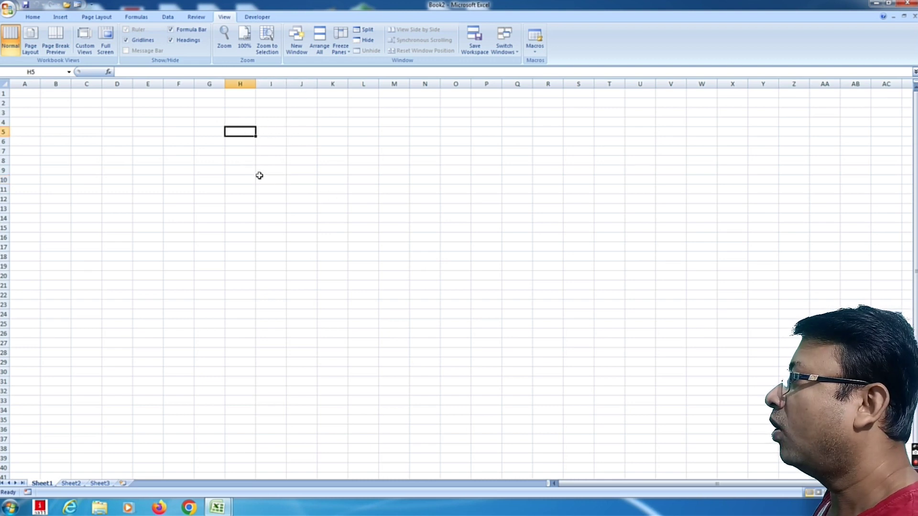
left_click(306, 142)
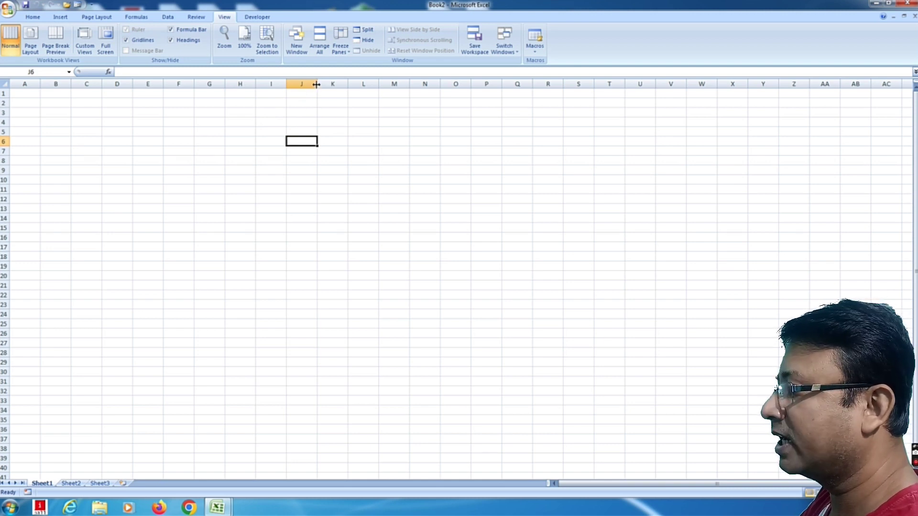
key("super+plus")
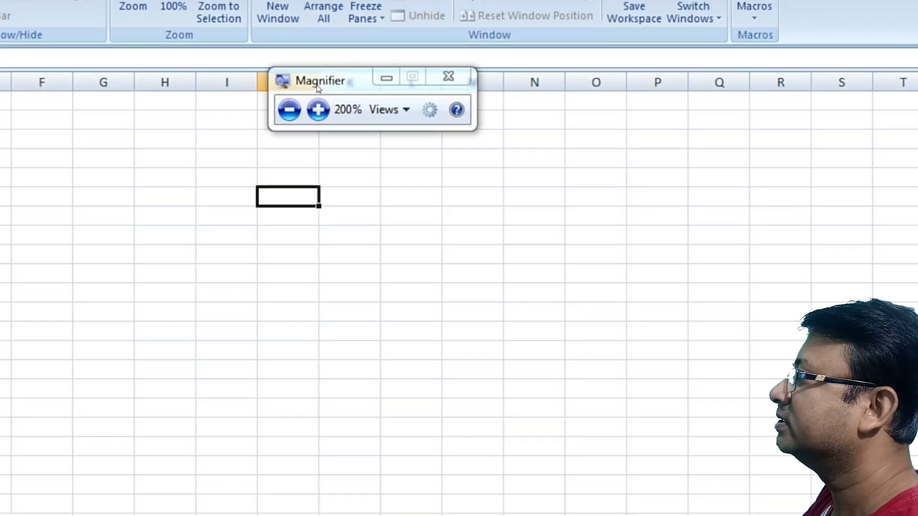
left_click(386, 77)
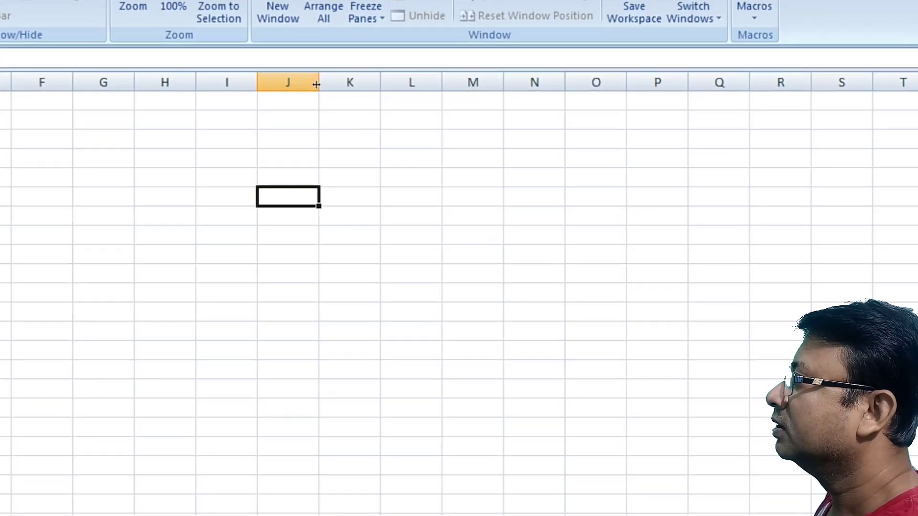
- Widen column J to about 34.71, make row 6 45 points tall, and enter =now() in J6
left_click_drag(317, 84, 406, 99)
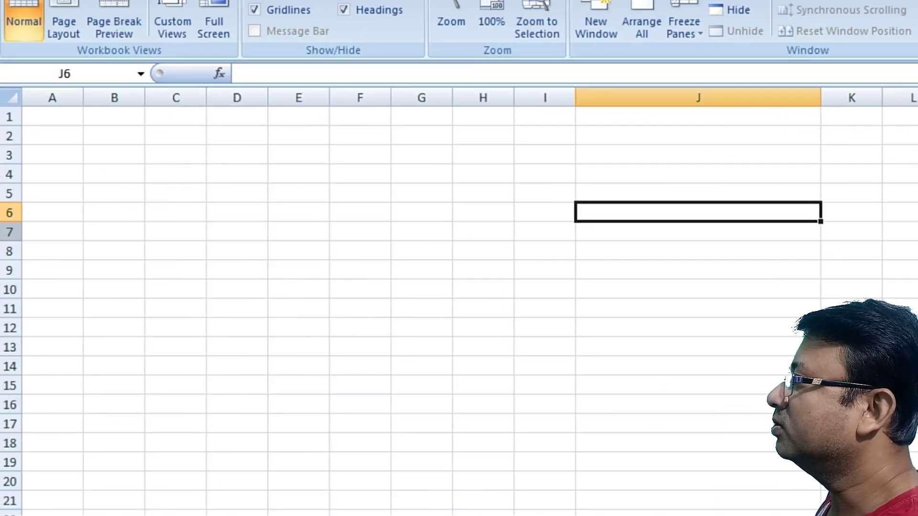
left_click_drag(8, 145, 10, 165)
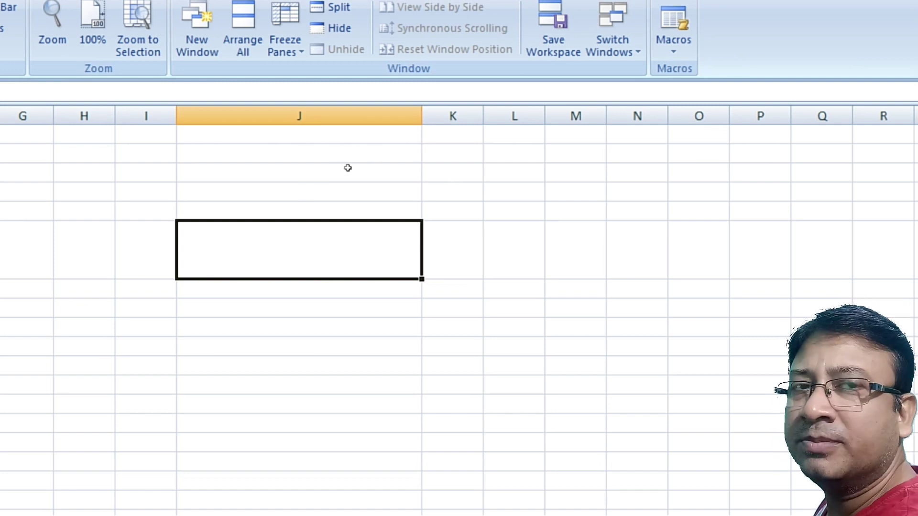
type("=")
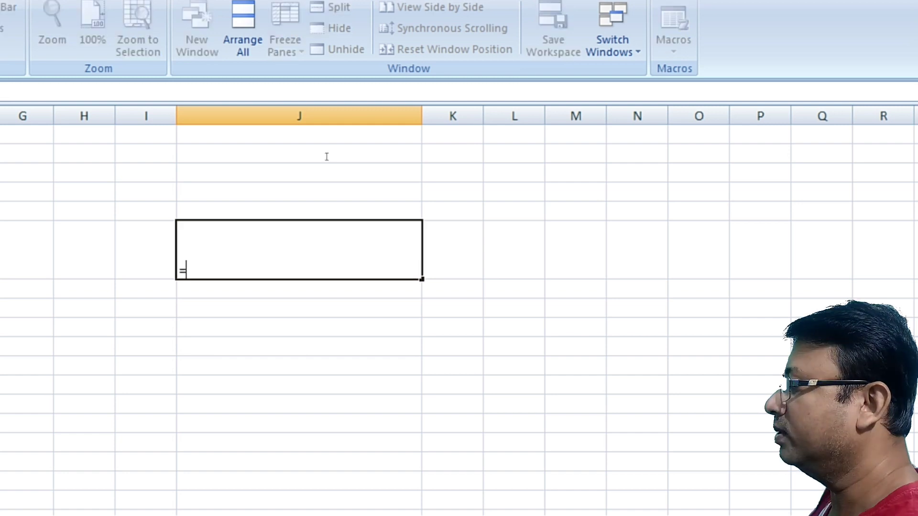
type("n")
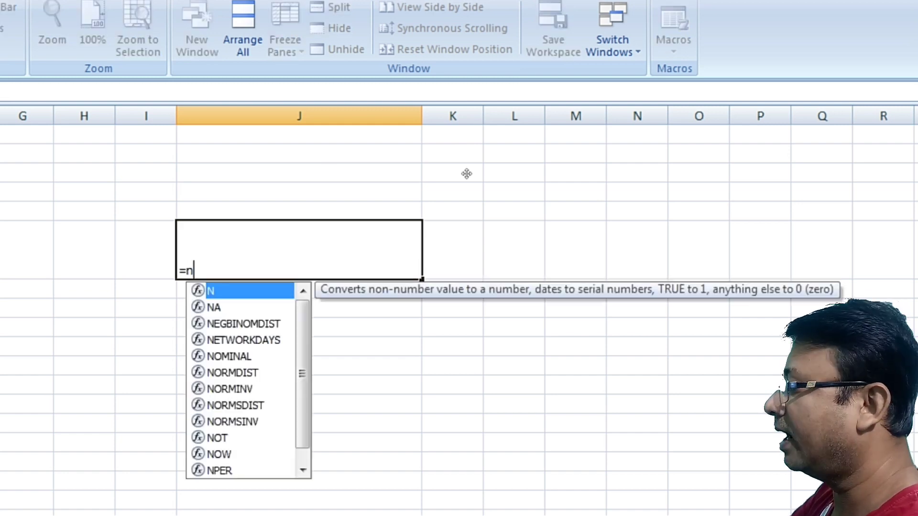
type("ow")
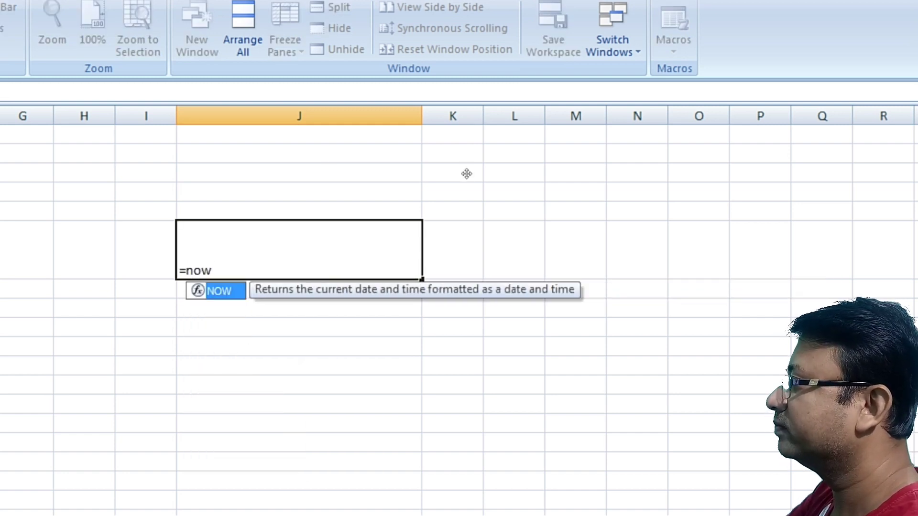
type("()")
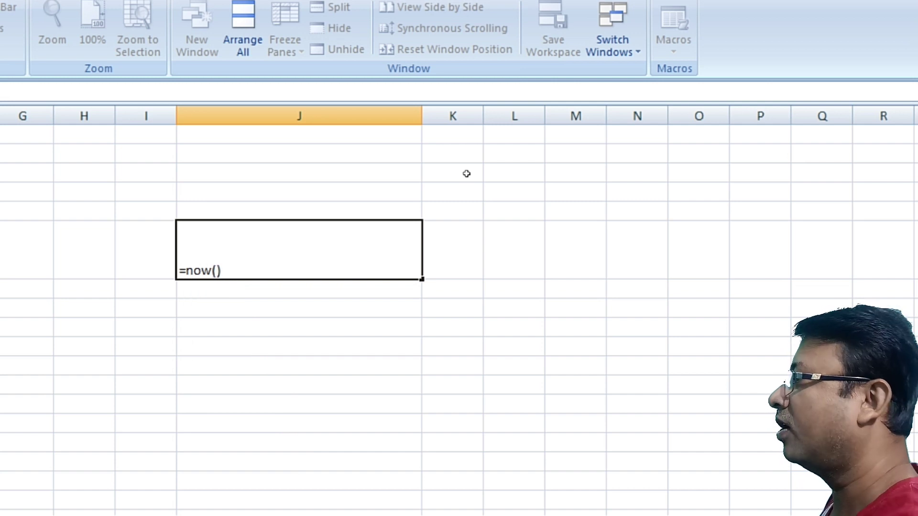
key("Return")
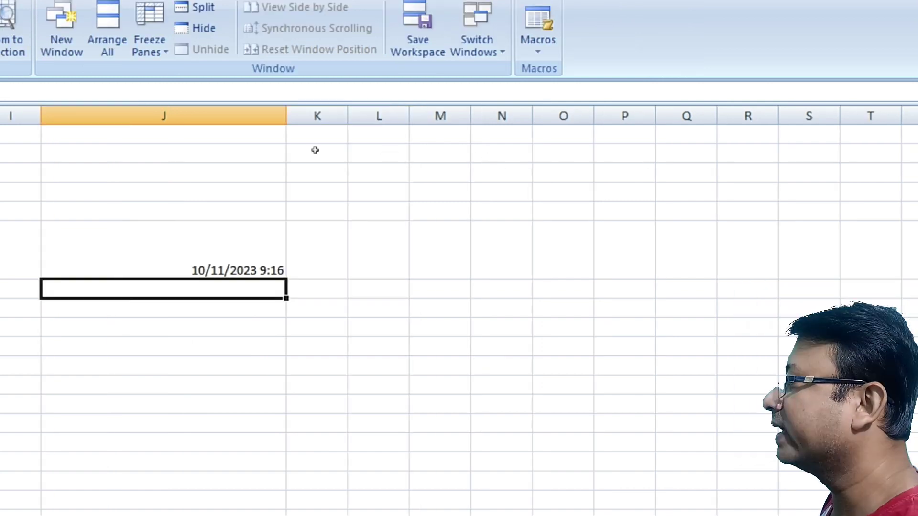
- Format J6 with the Time category's 1:30:55 PM type so it reads 9:16:13 AM
key("Up")
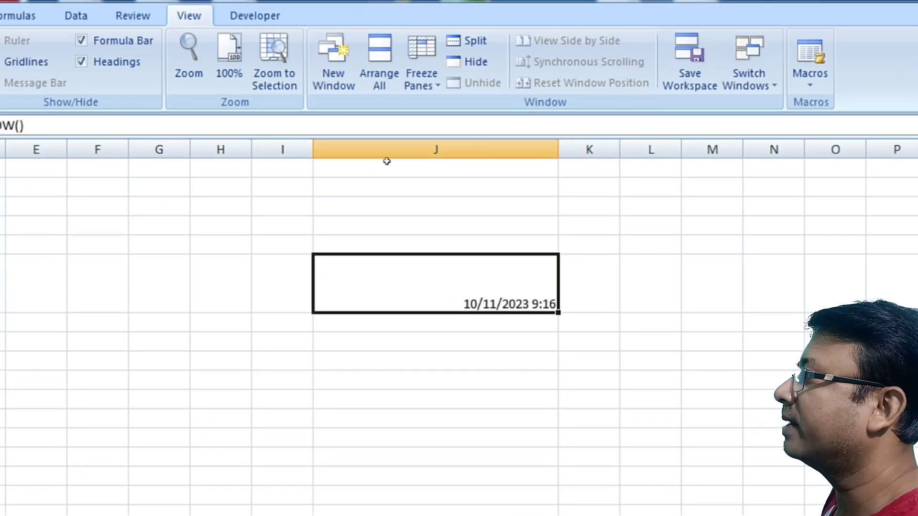
key("Return")
key("Up")
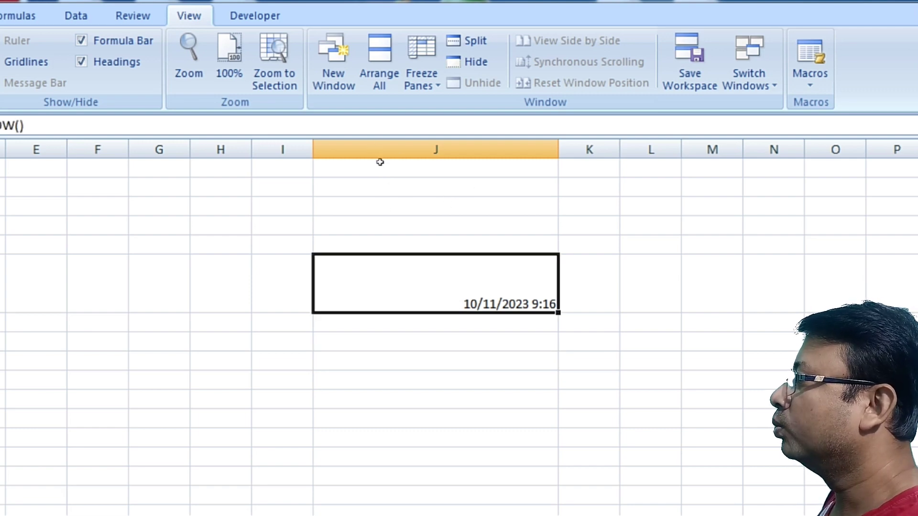
key("shift+F10")
key("Down")
key("Down")
key("Down")
key("Down")
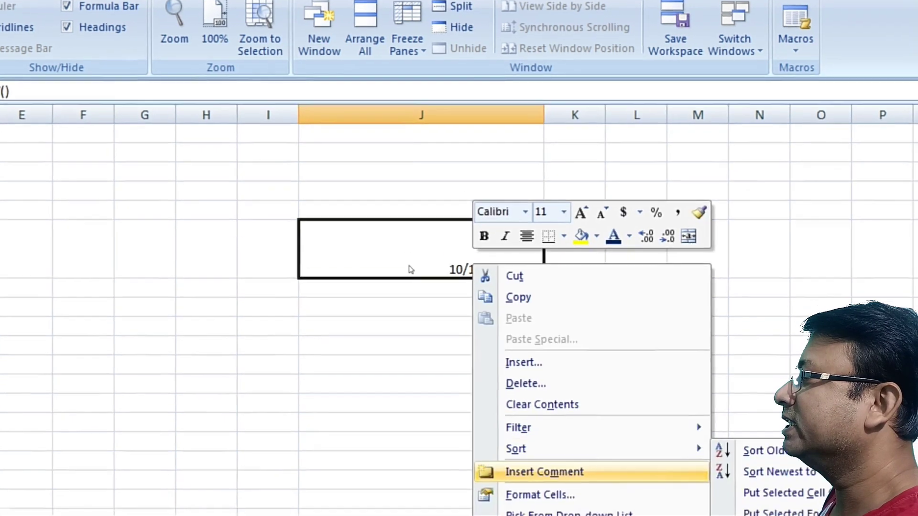
key("Down")
key("Down")
key("Up")
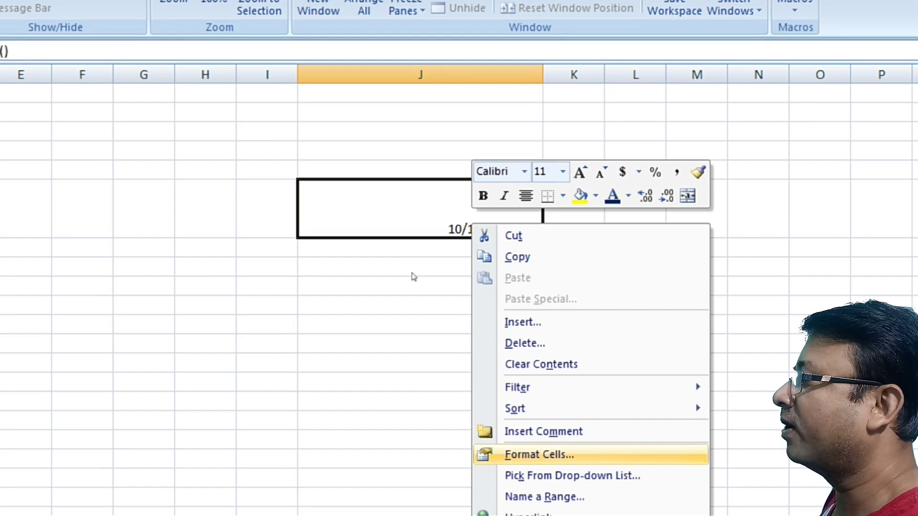
key("Return")
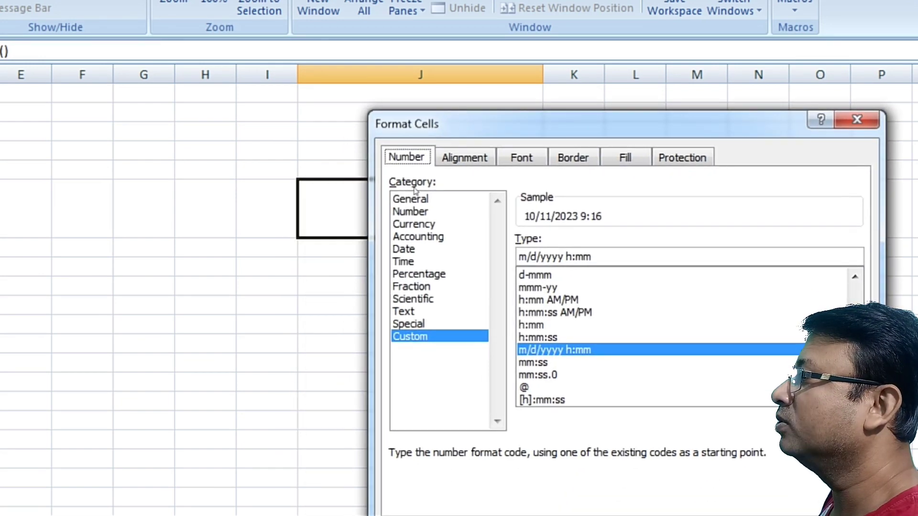
key("Tab")
key("t")
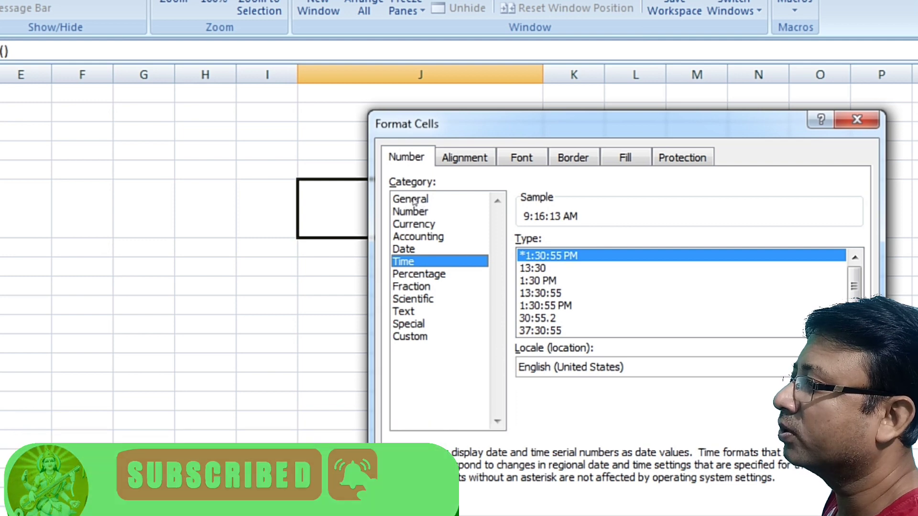
key("Down")
key("Down")
key("Down")
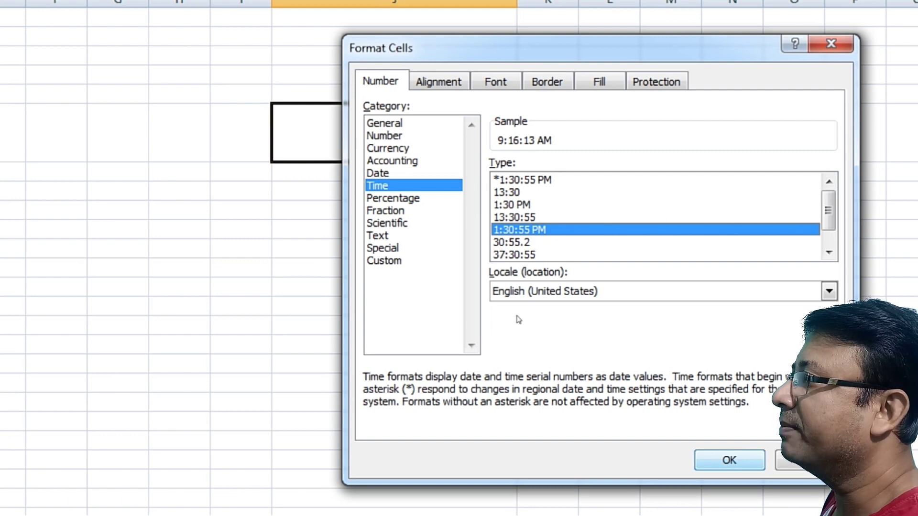
key("Return")
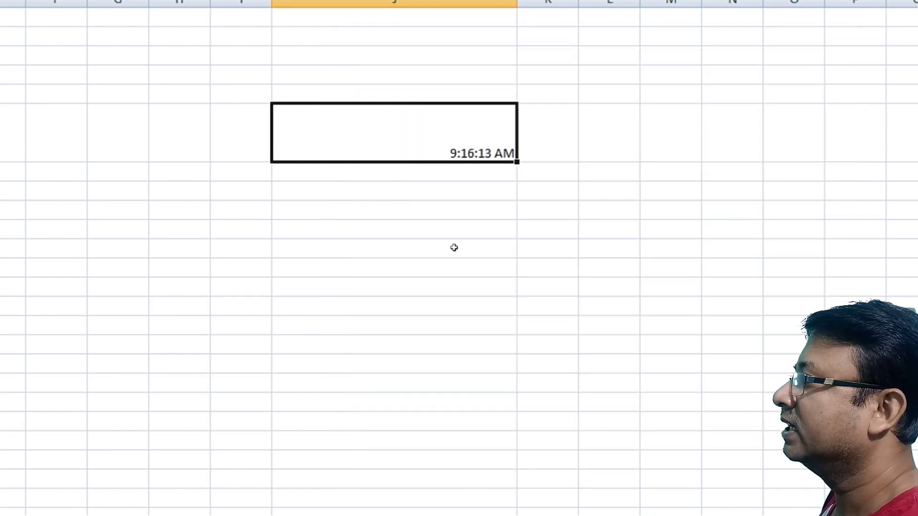
- Reselect clock cell J6 and browse the Home tab font list toward Segoe UI Semibold
key("Return")
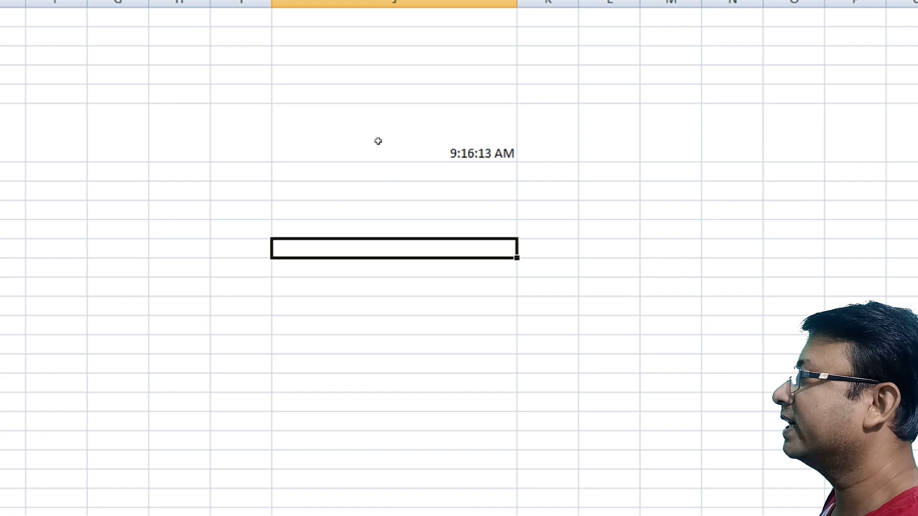
left_click(382, 158)
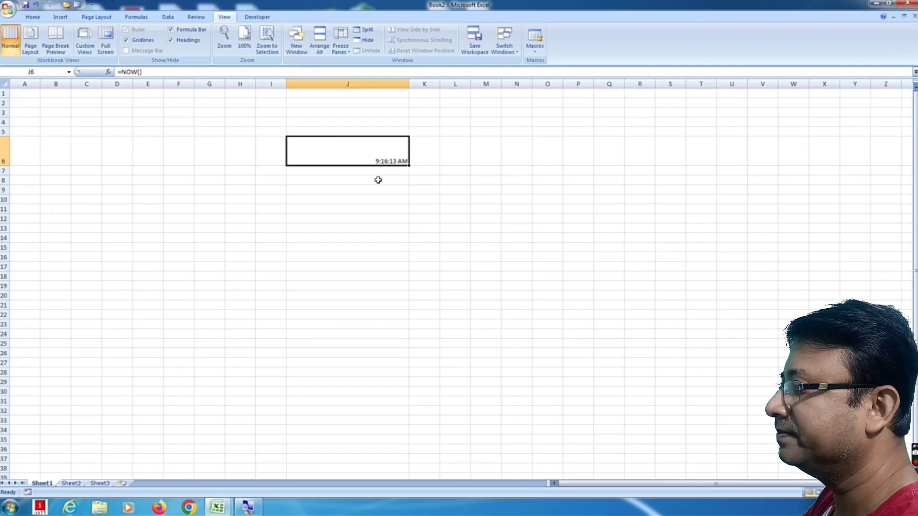
left_click(385, 208)
left_click(372, 162)
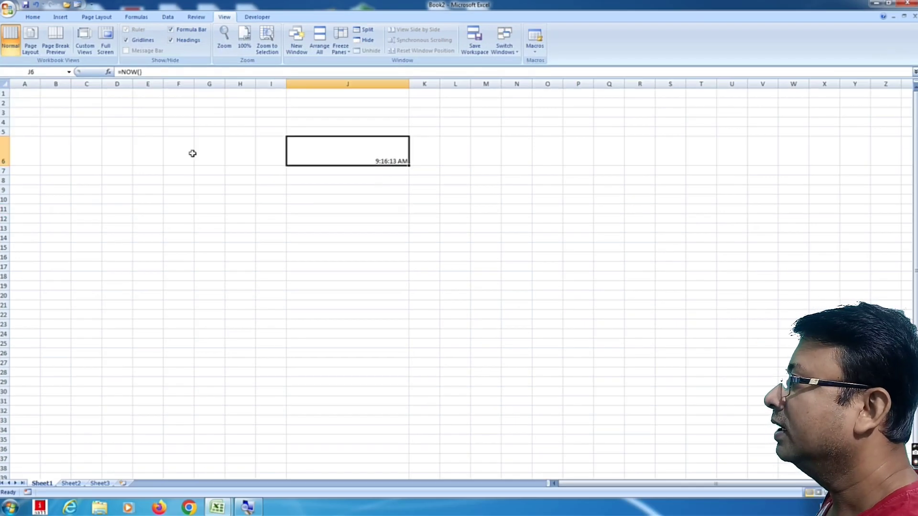
left_click(33, 17)
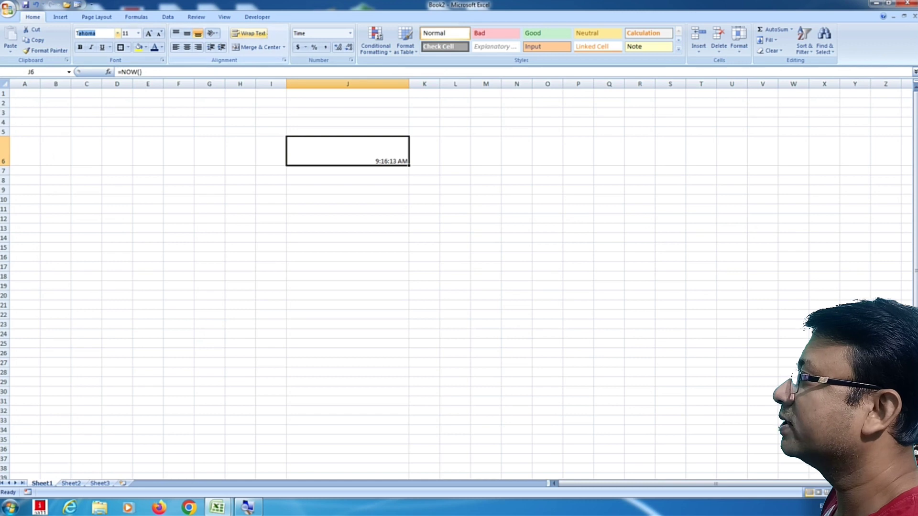
type("imes New R")
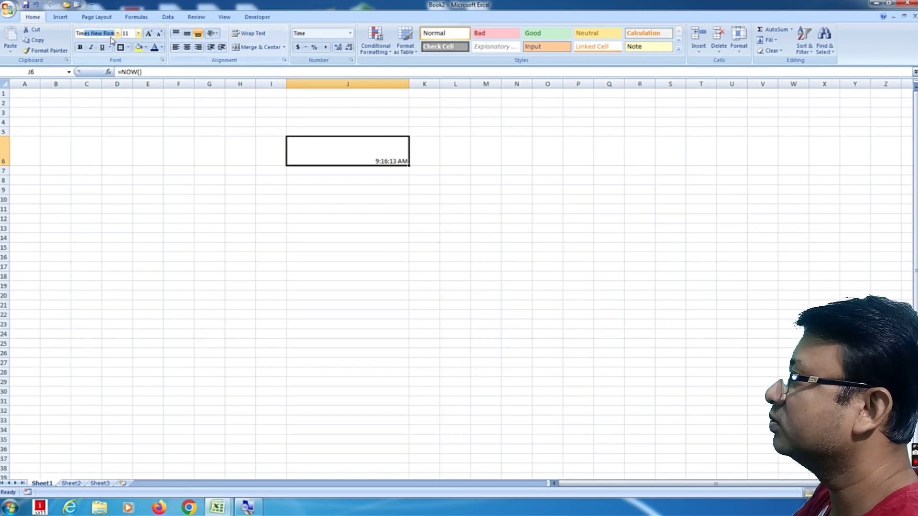
left_click(117, 35)
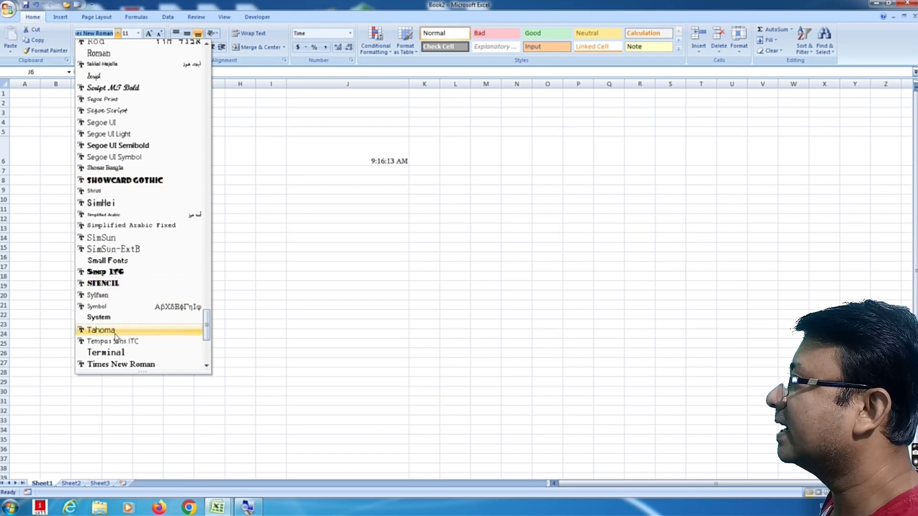
scroll(126, 366, "down", 4)
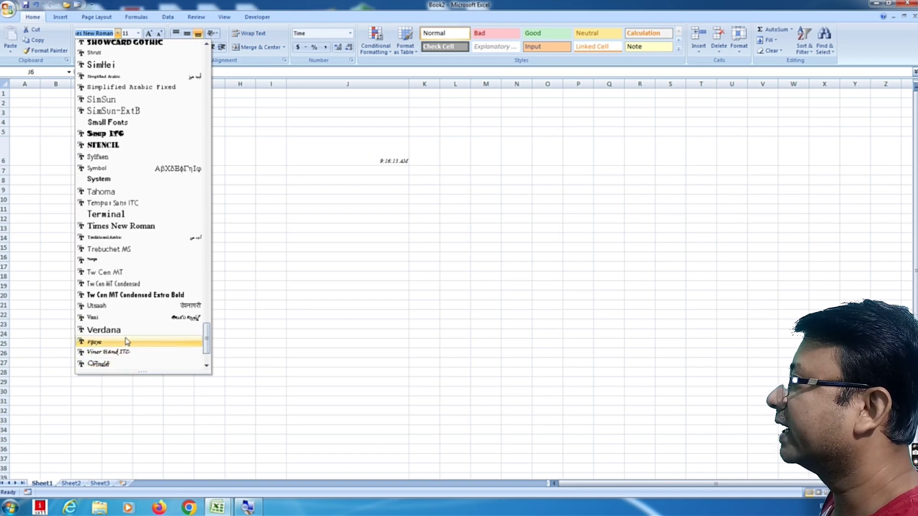
scroll(129, 335, "down", 1)
scroll(134, 320, "down", 1)
scroll(138, 311, "up", 5)
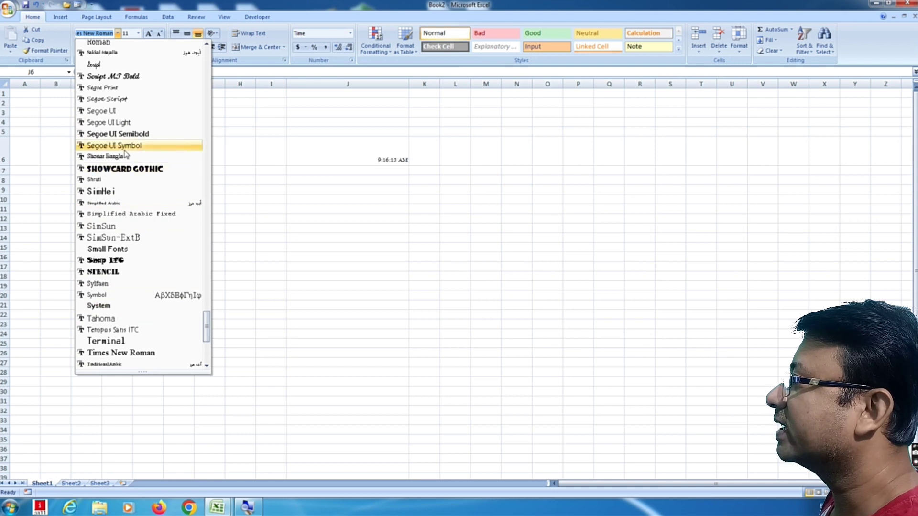
- Apply Segoe UI Semibold at size 50 to the clock time
left_click(123, 134)
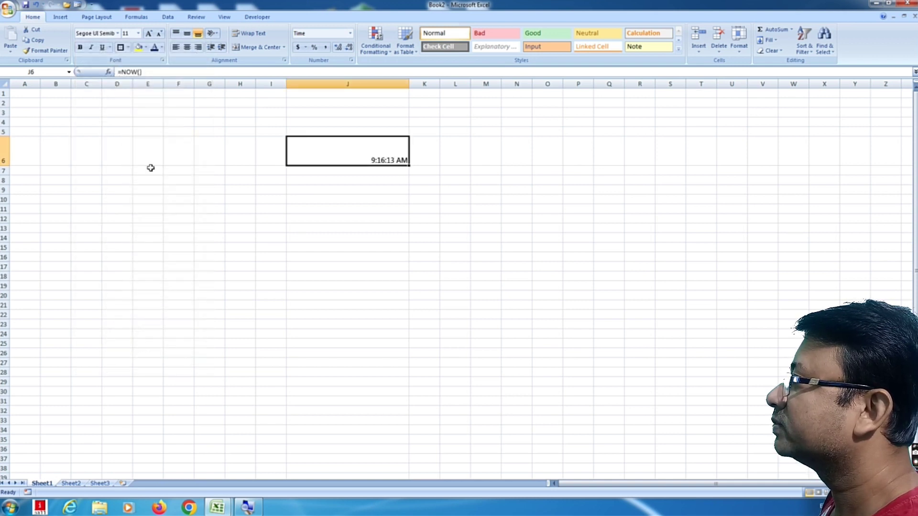
left_click(139, 33)
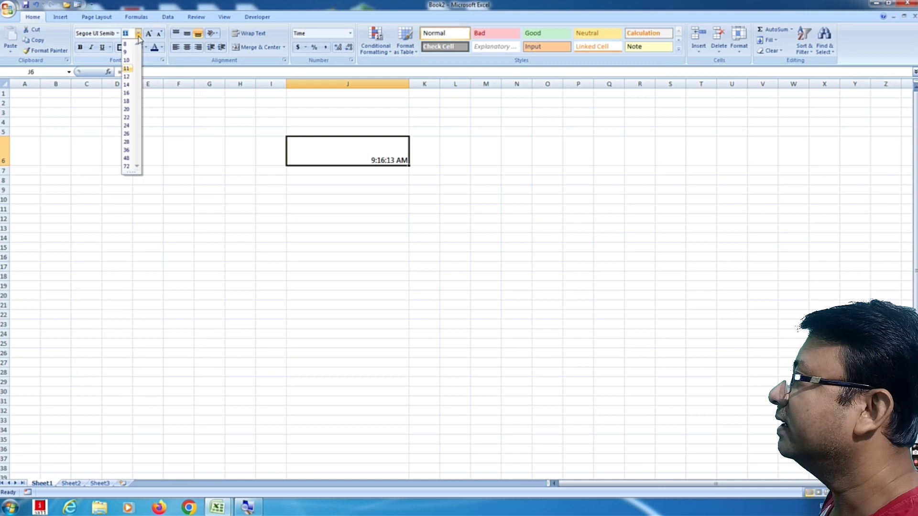
type("50")
key("Return")
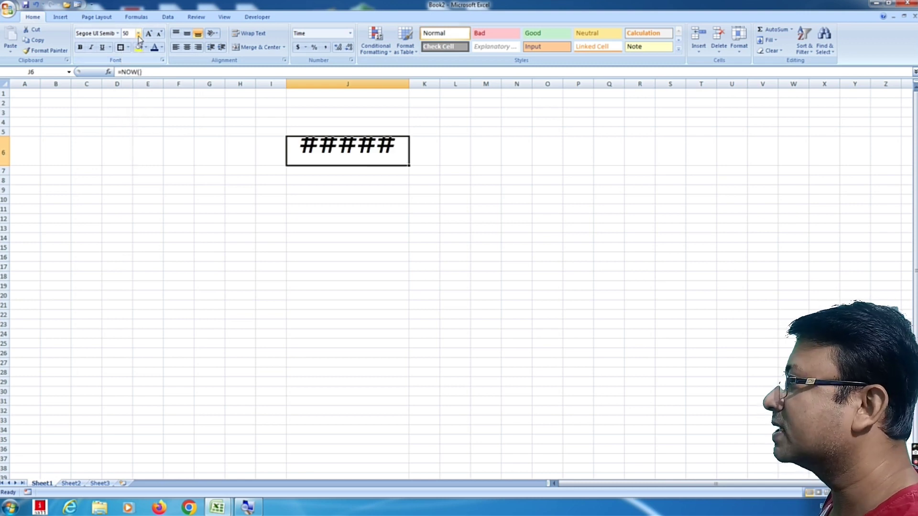
- Autofit column J, make row 6 taller, and centre the time horizontally and vertically
double_click(409, 86)
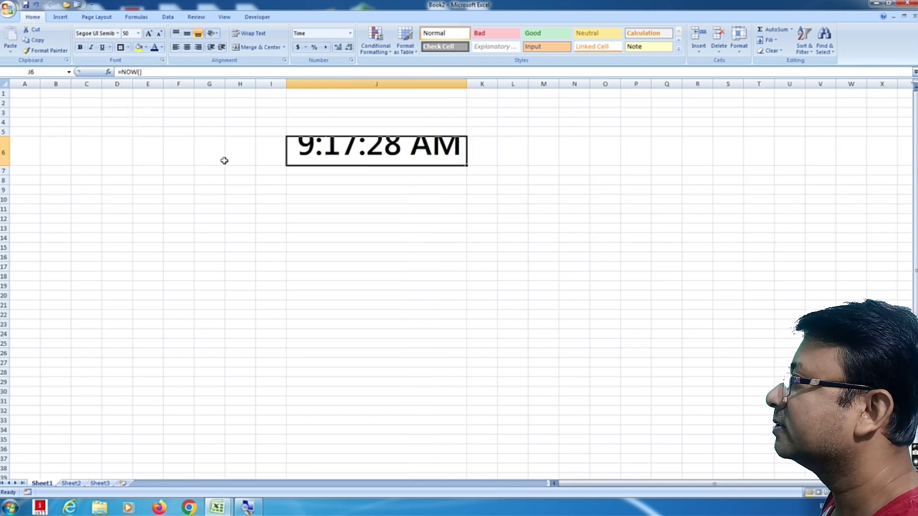
left_click_drag(5, 165, 5, 177)
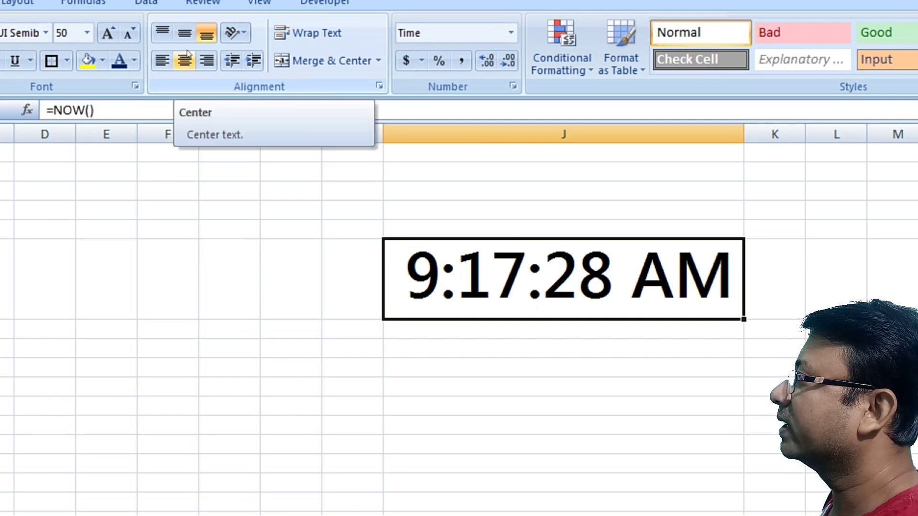
left_click(187, 55)
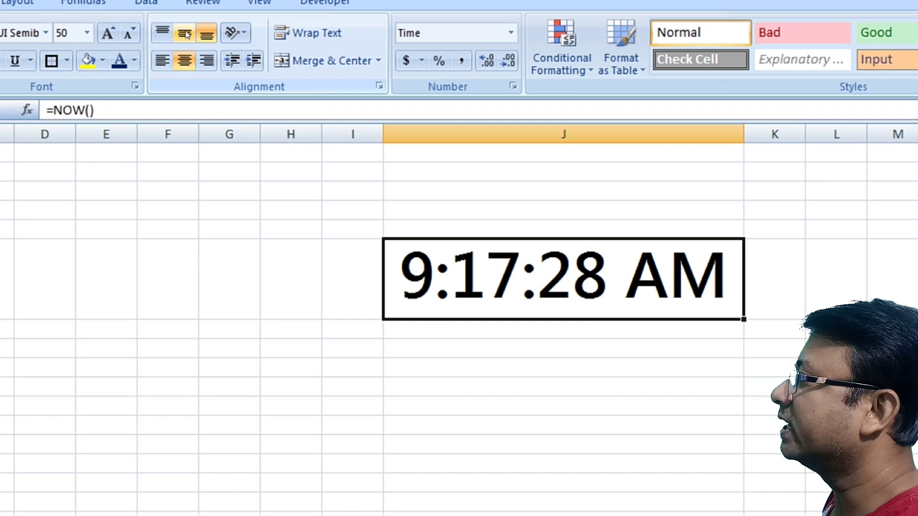
left_click(187, 38)
left_click(405, 161)
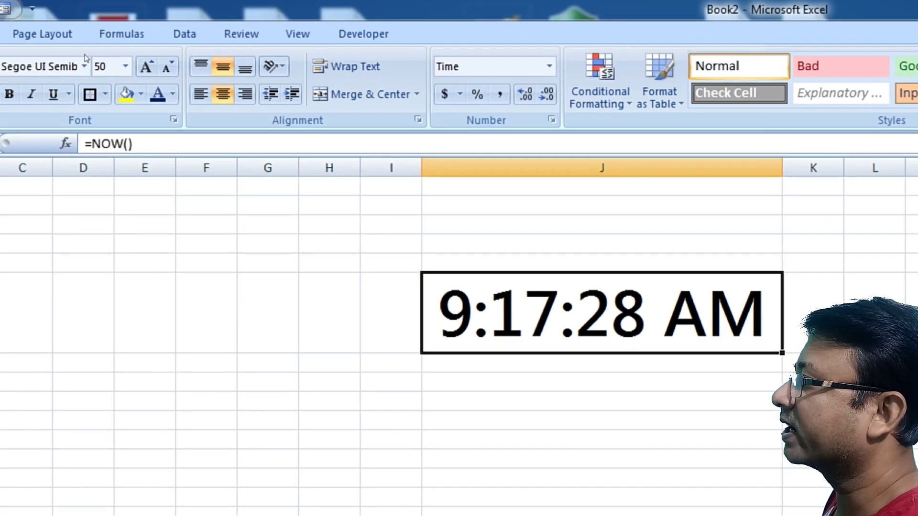
- Preview a few fonts on the clock and apply Plantagenet Cherokee
left_click(84, 67)
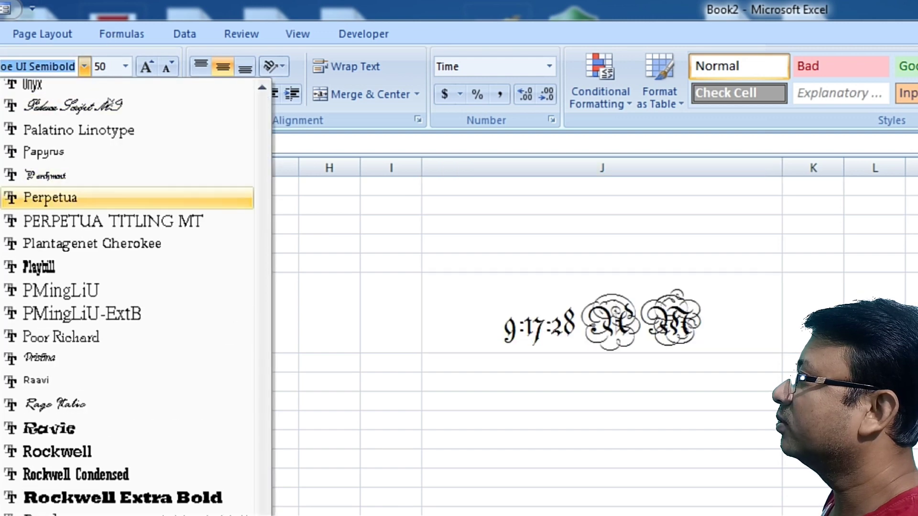
key("Down")
key("Down")
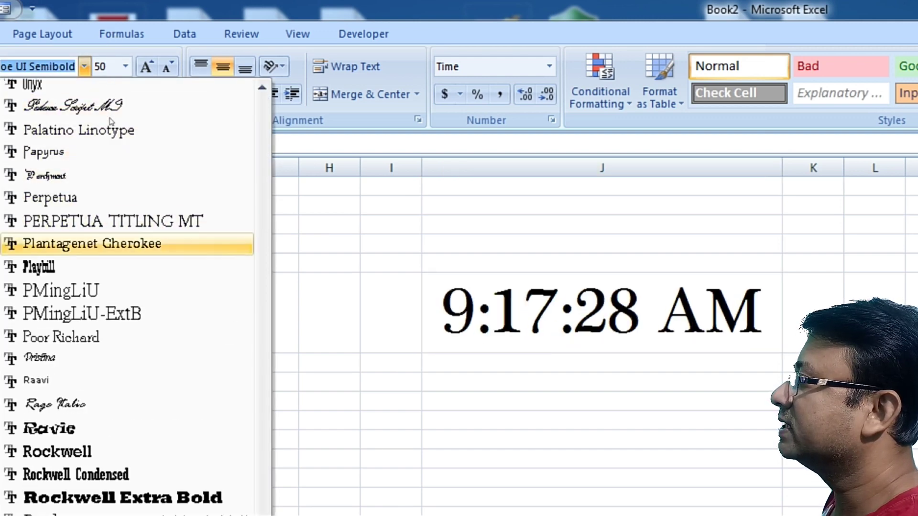
key("Up")
key("Down")
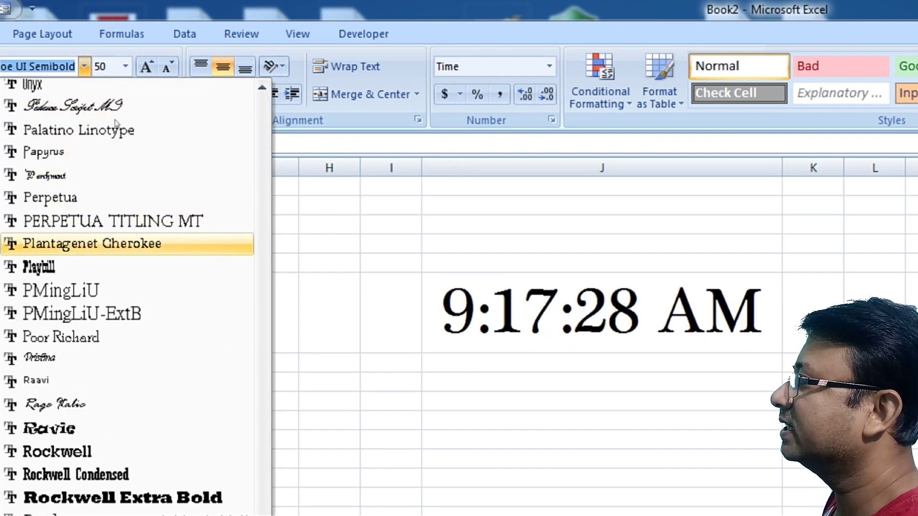
key("Return")
key("Down")
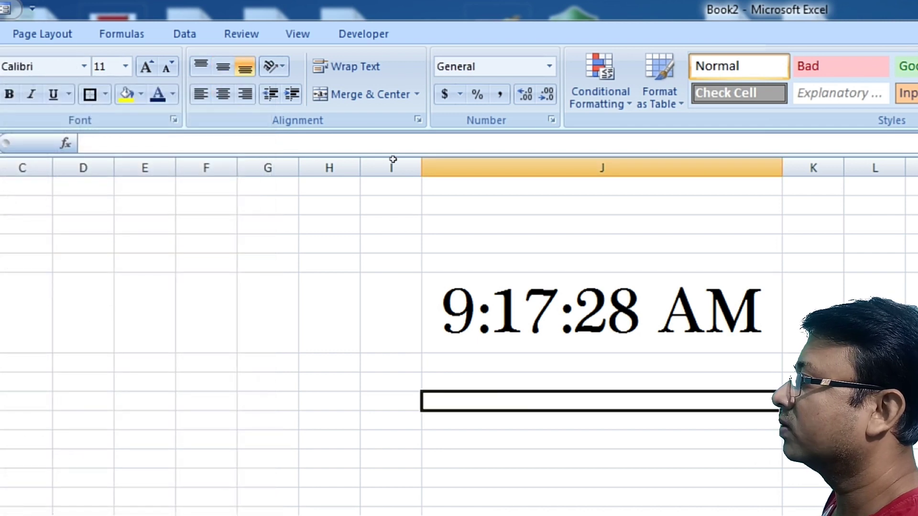
key("Up")
- Switch the clock font to Algerian by typing 'al' in the font box
left_click(84, 66)
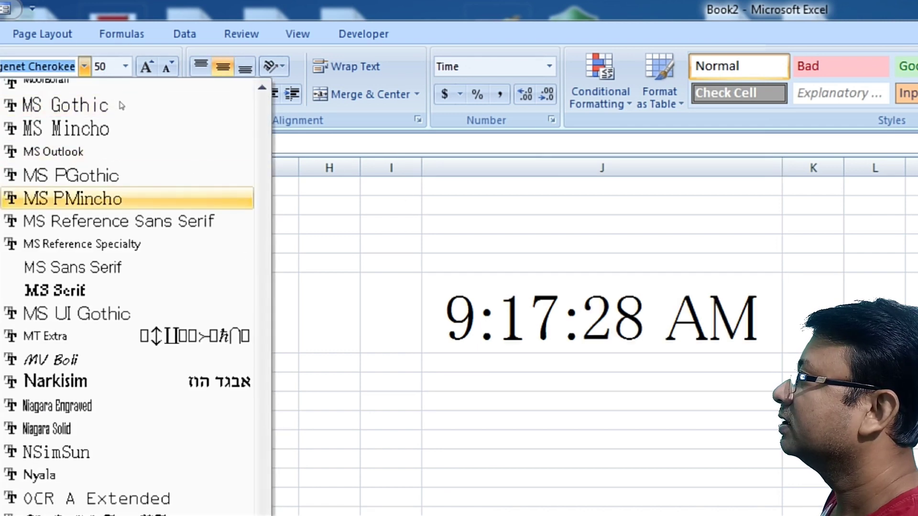
type("al")
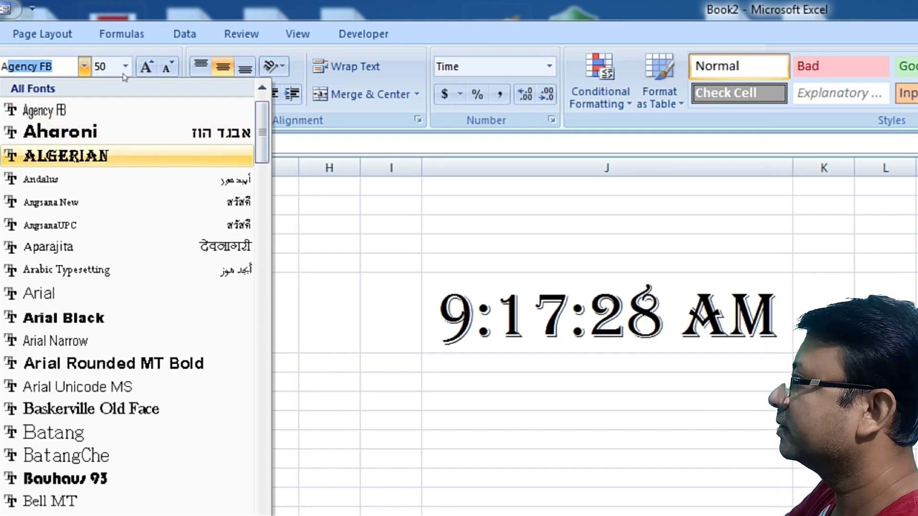
key("Return")
key("Down")
key("Up")
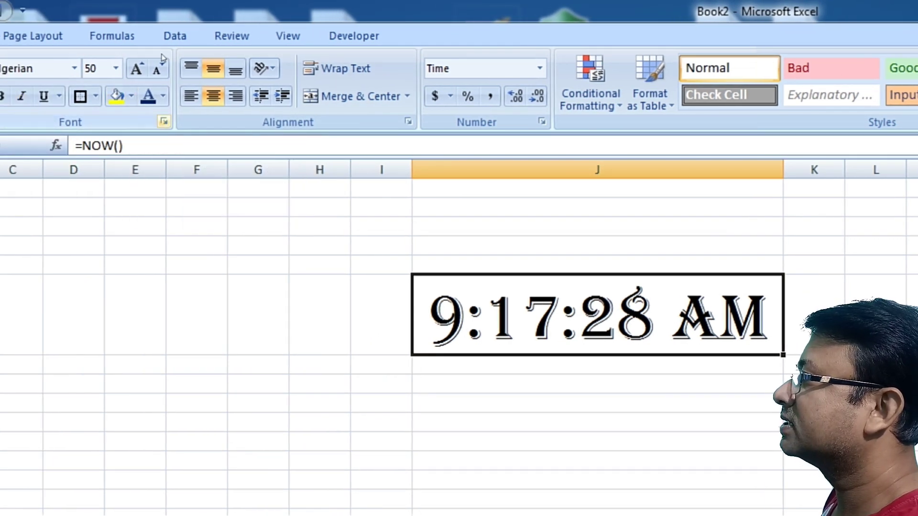
left_click(131, 95)
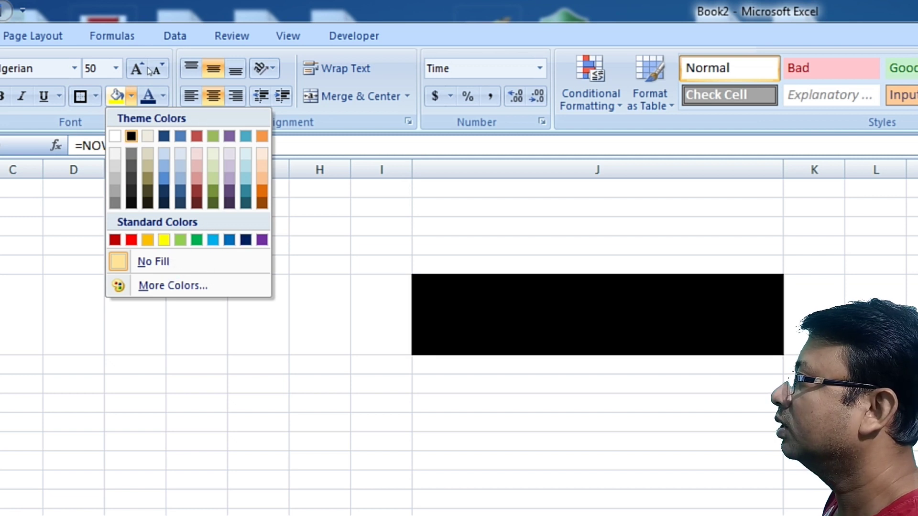
- Fill the clock cell black while keeping its time text yellow
key("Return")
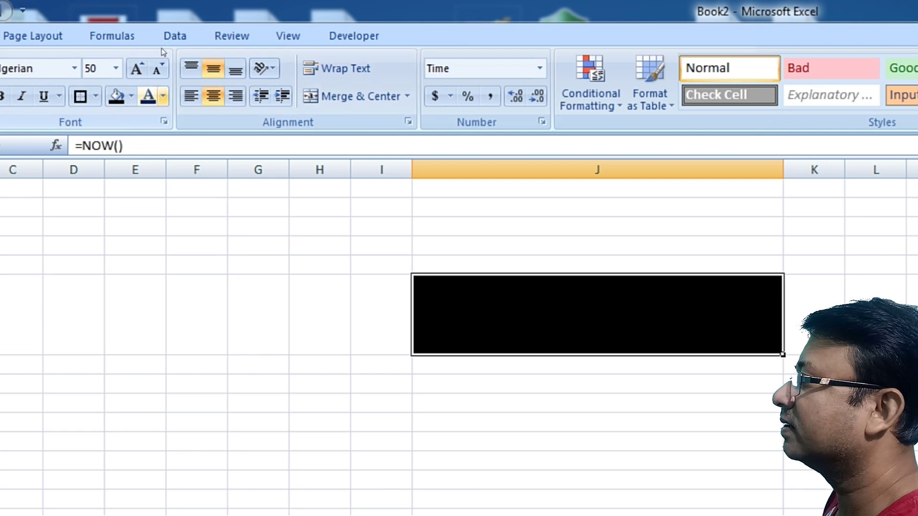
left_click(163, 96)
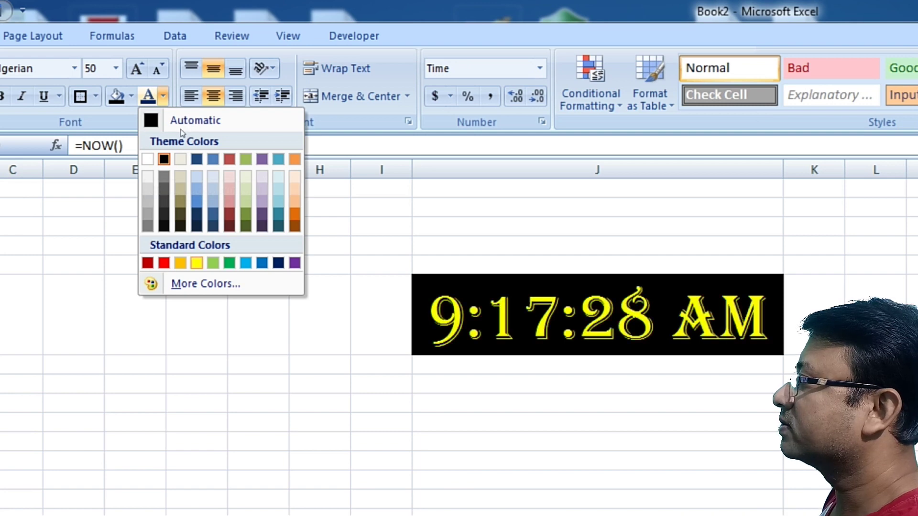
left_click(196, 262)
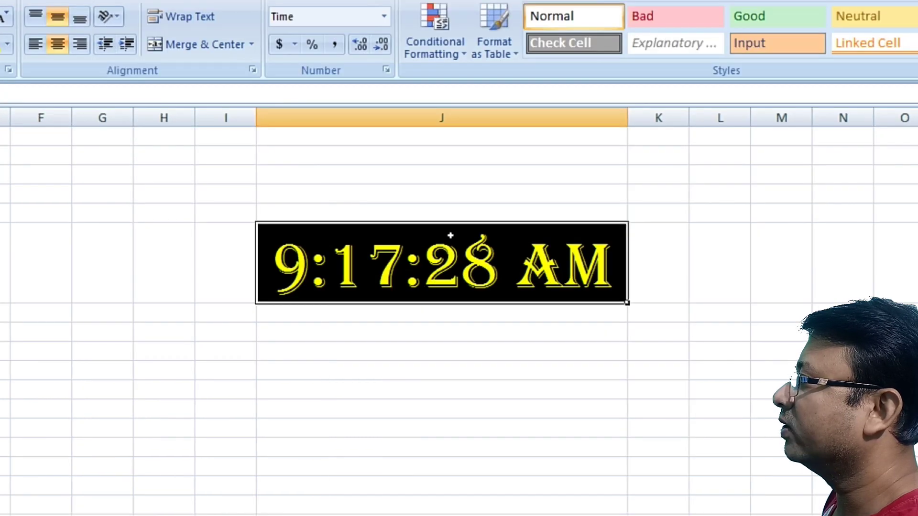
left_click(598, 480)
left_click(448, 227)
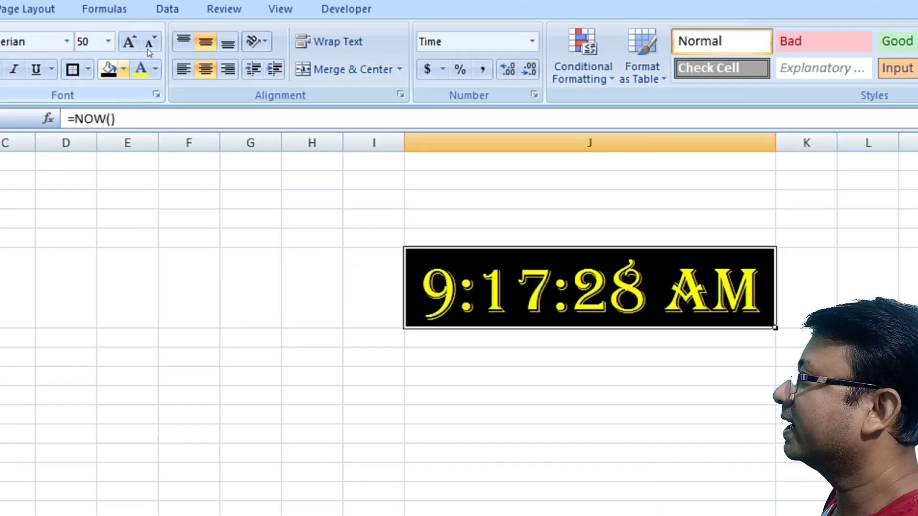
- Replace the black fill on J6 with dark navy blue
left_click(123, 69)
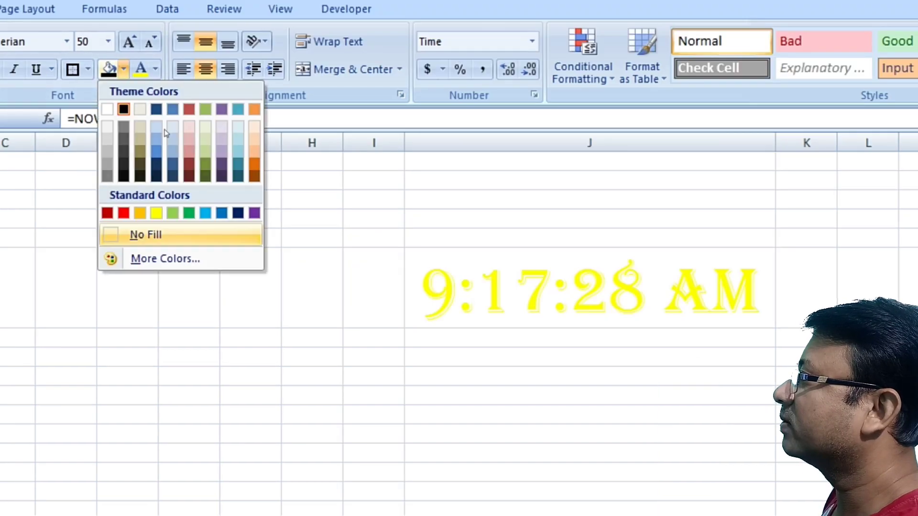
key("Escape")
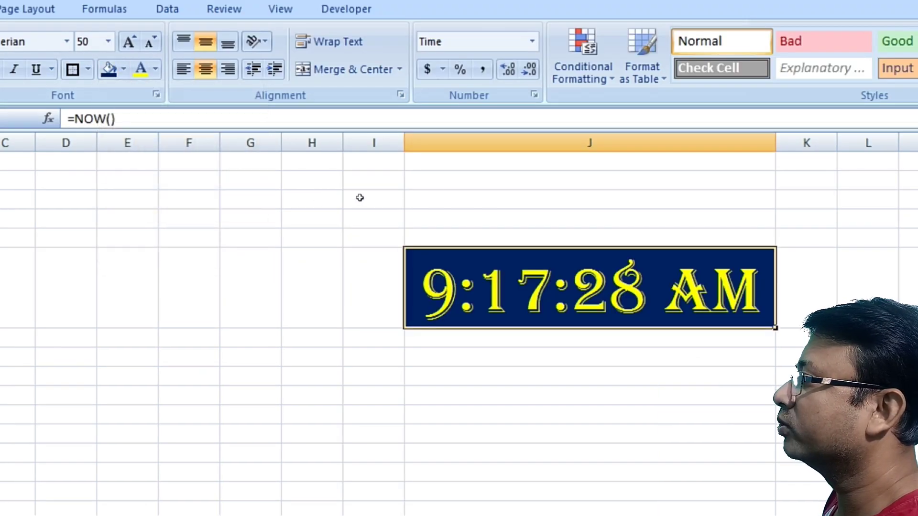
scroll(400, 211, "down", 1)
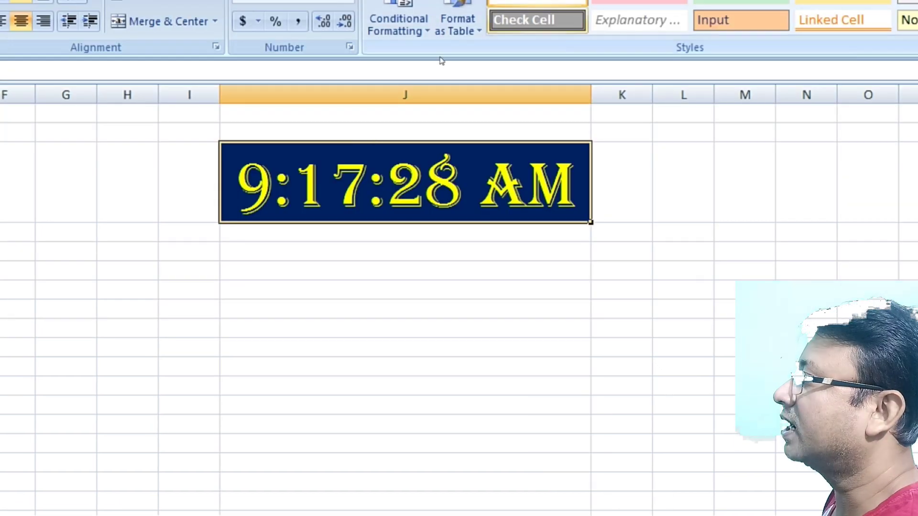
key("Return")
left_click(439, 173)
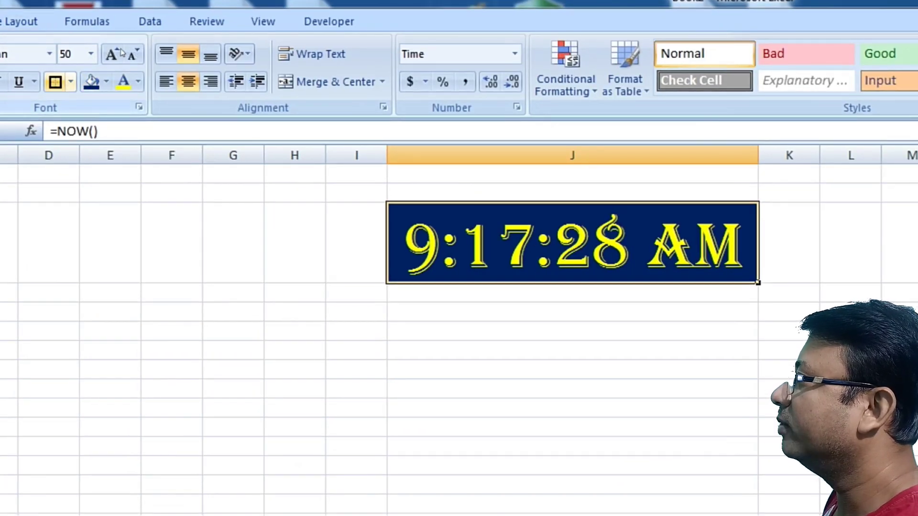
- Choose a different border style for J6 from the Borders list
left_click(70, 81)
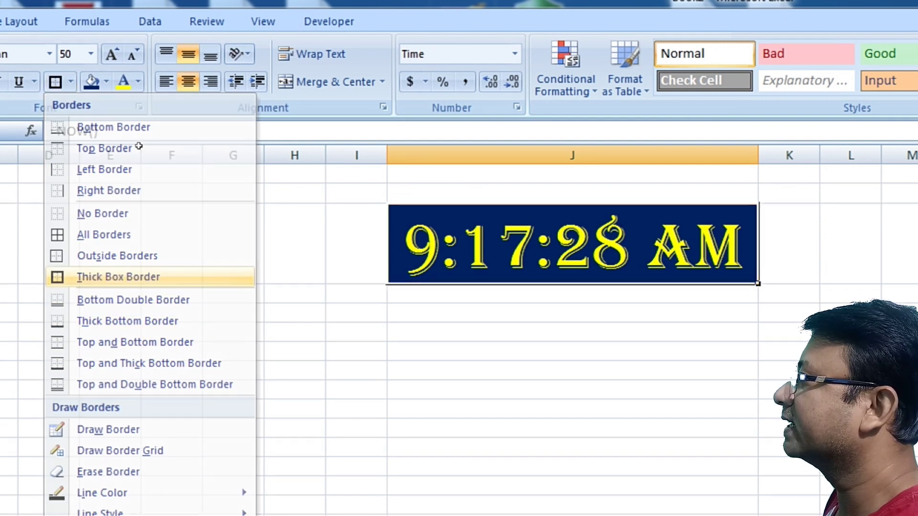
left_click(139, 149)
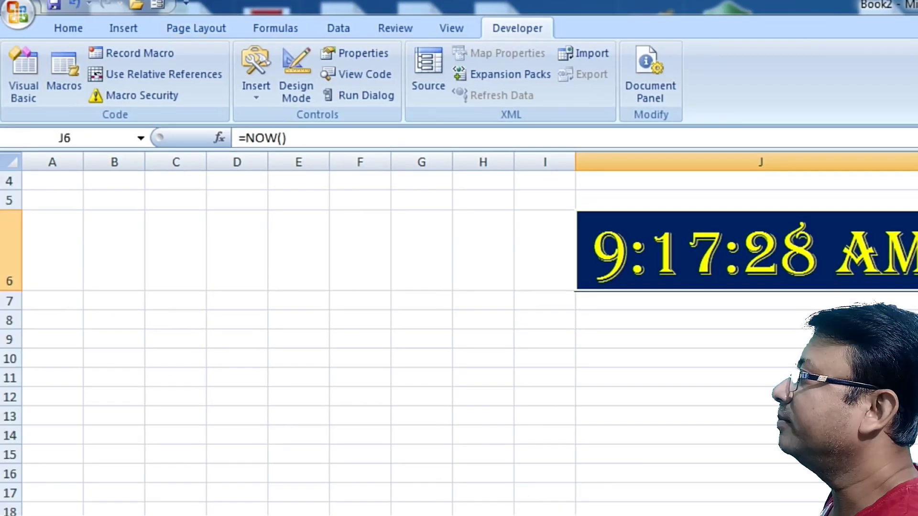
- Open the VBA editor, insert Module1, and type 'subdigital_clock()' on its first line
left_click(13, 43)
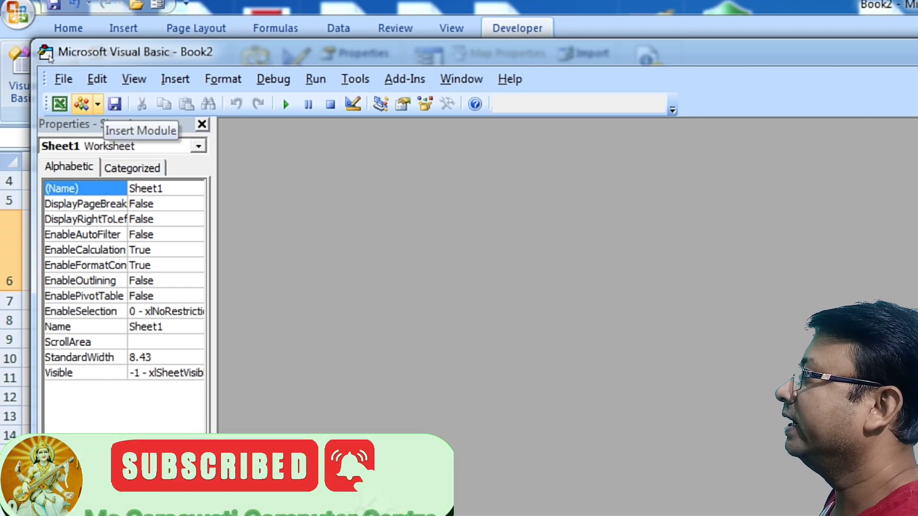
key("alt+i")
key("Down")
key("Down")
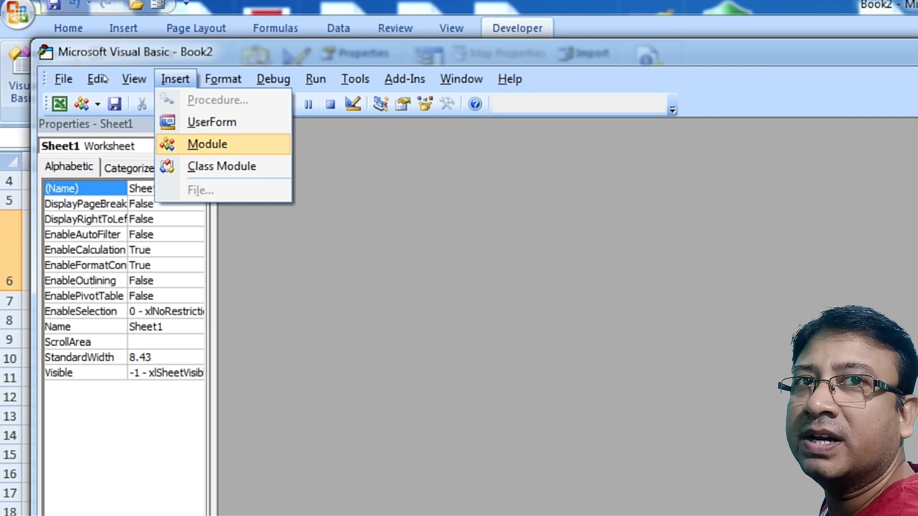
key("Return")
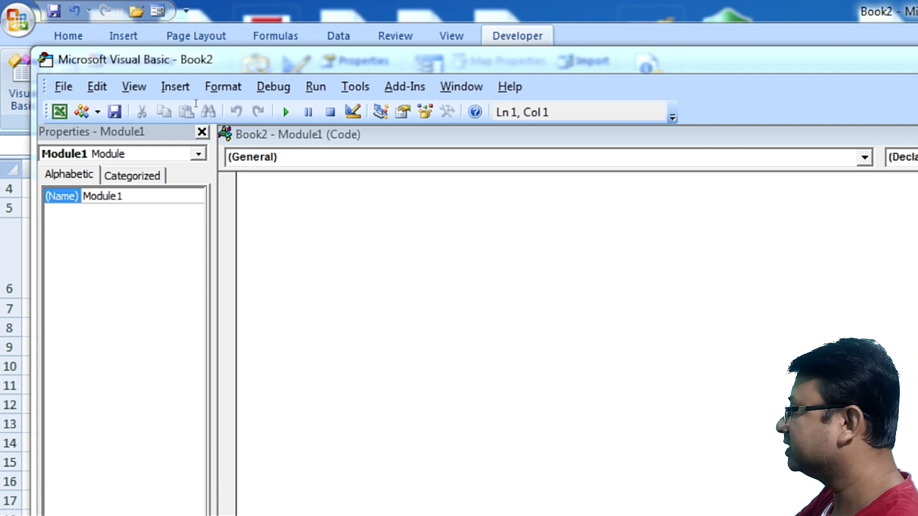
type("sub")
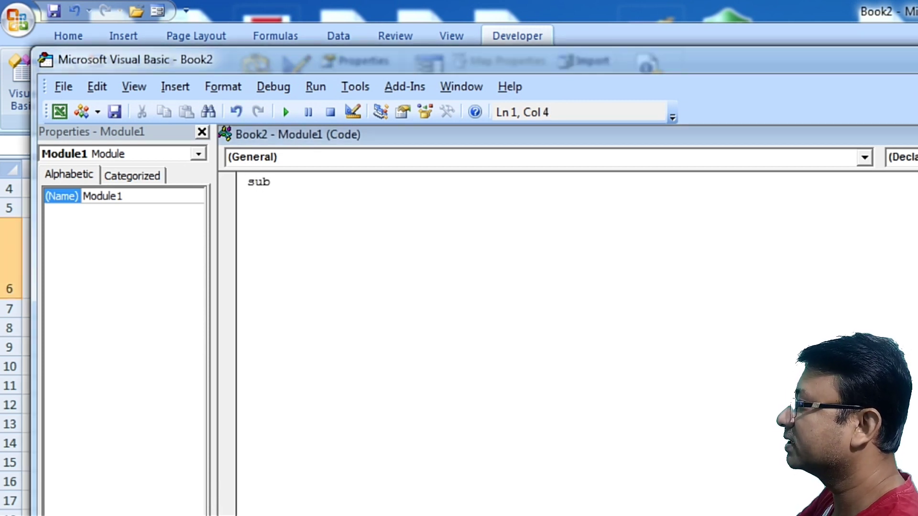
type(" digita")
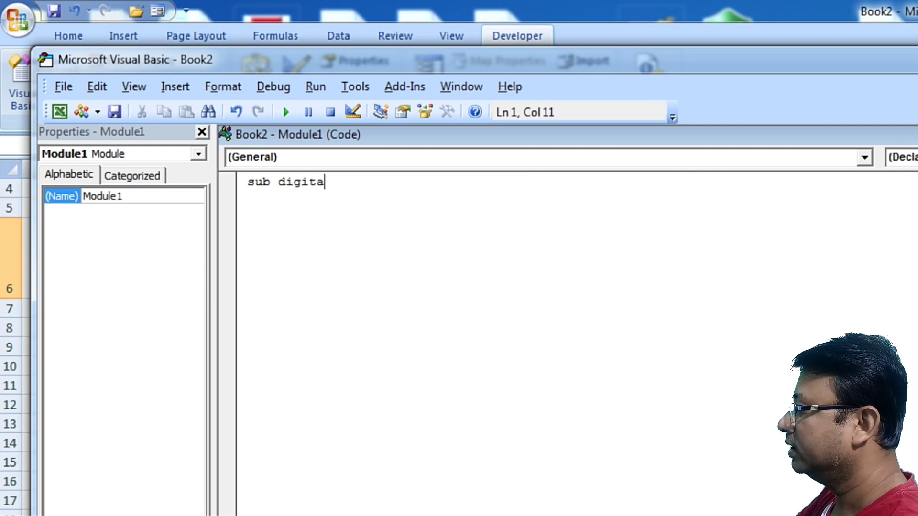
type("l")
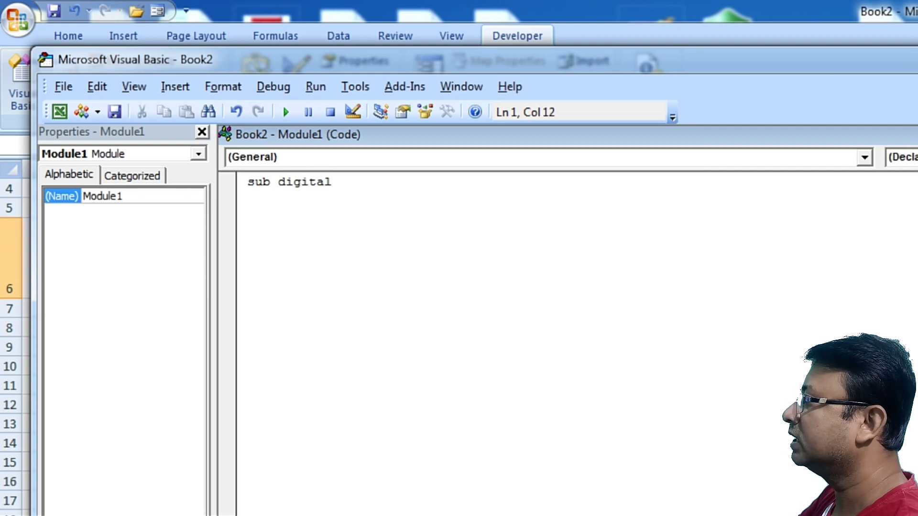
type("_cloc")
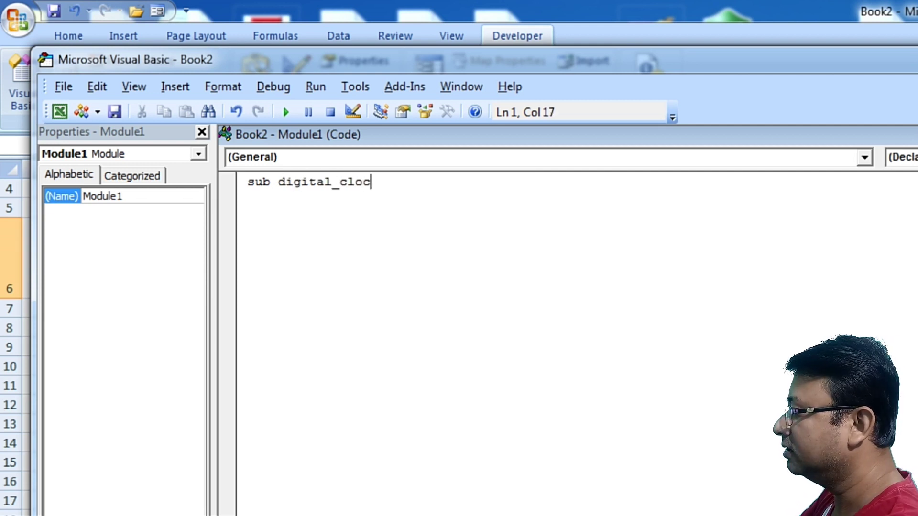
type("k")
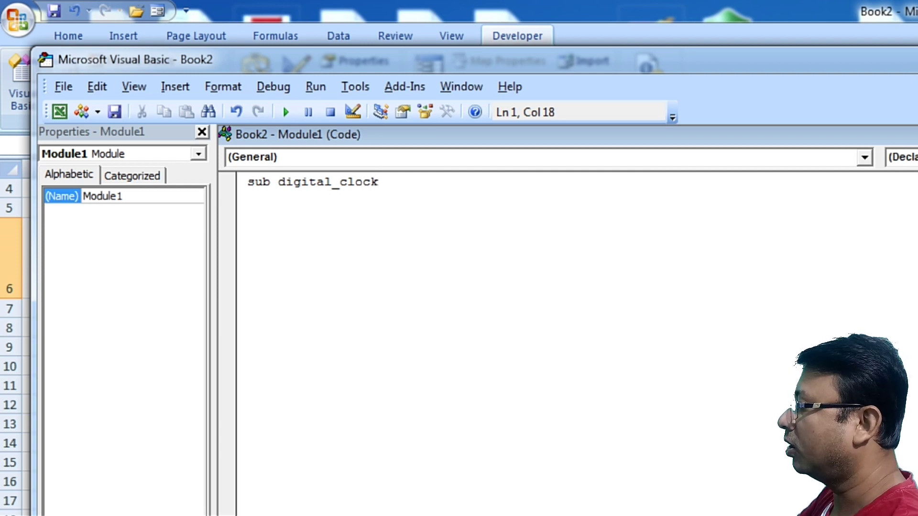
type("()")
- Complete the digital_clock() Sub with its End Sub line and type 'range (' in its body
key("Return")
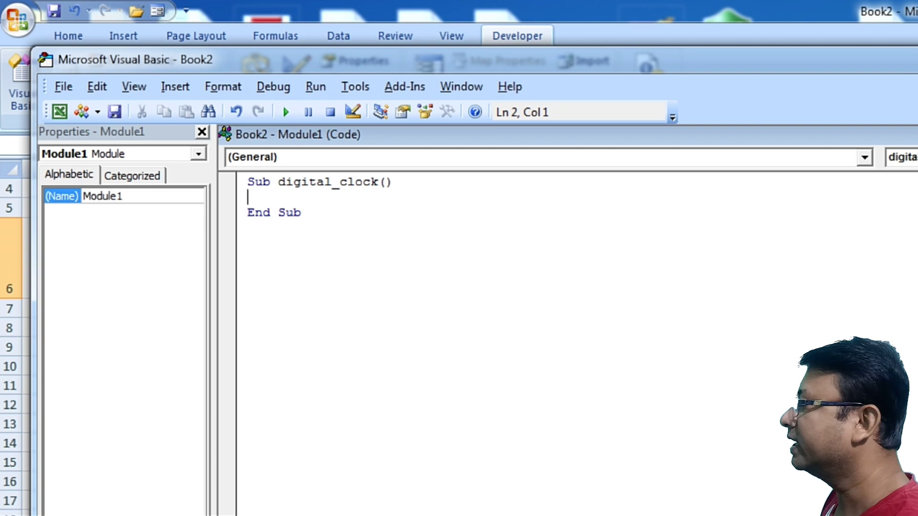
type("ra")
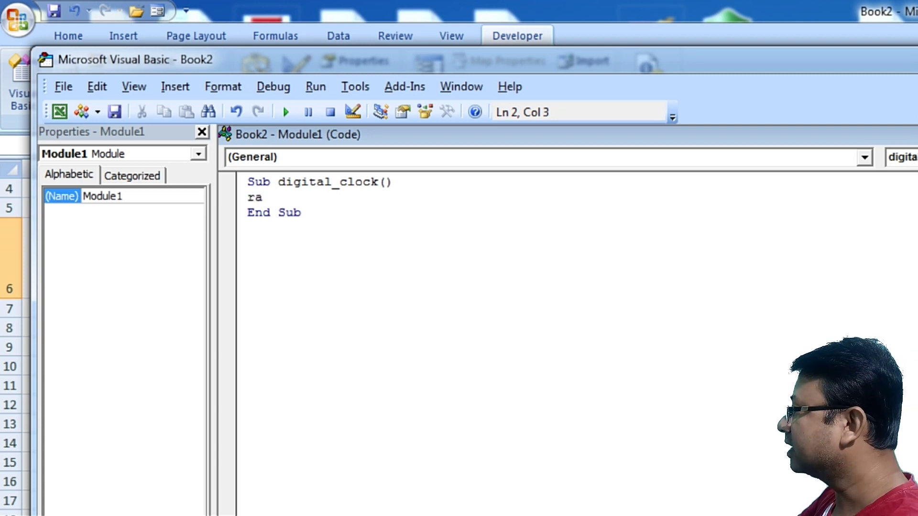
type("nge")
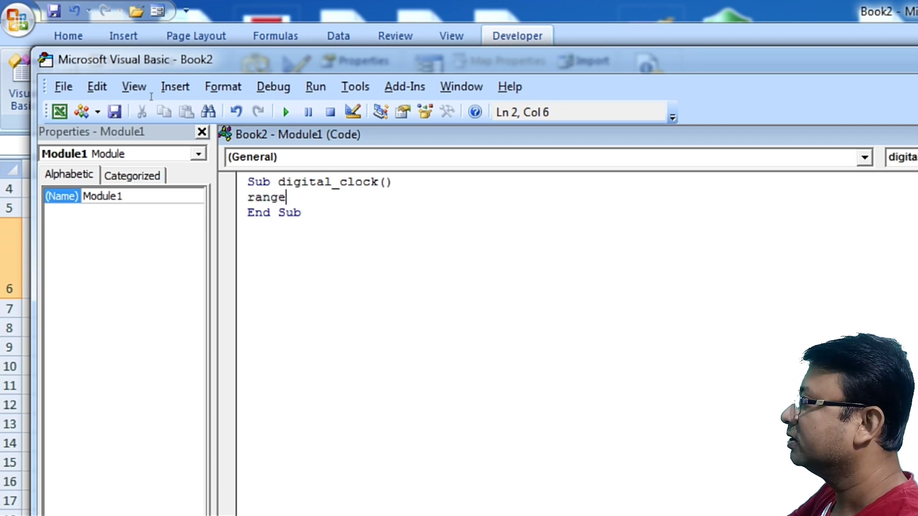
type(" (")
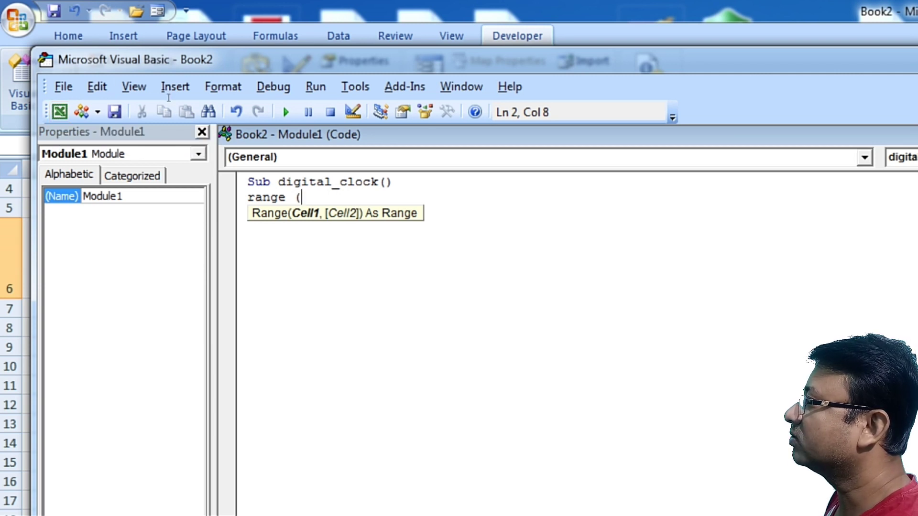
key("alt+F11")
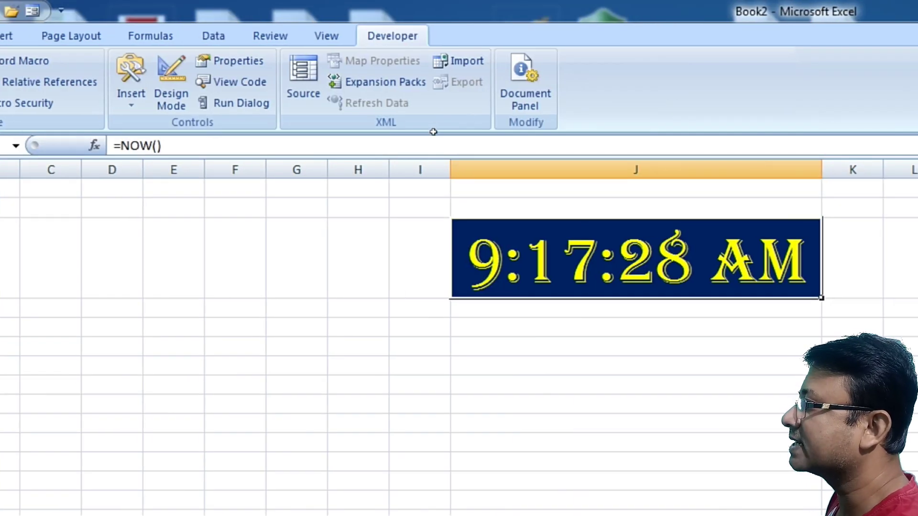
key("Down")
key("Down")
key("Down")
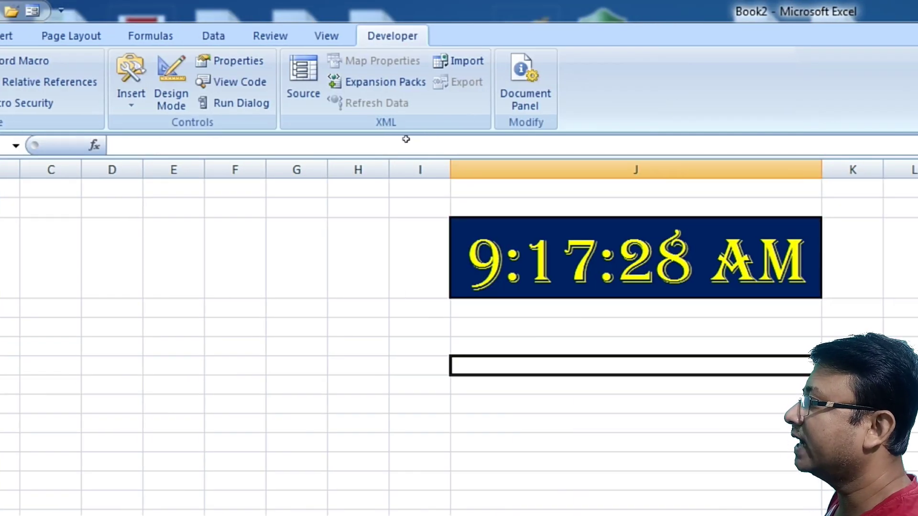
key("Up")
key("Up")
key("Up")
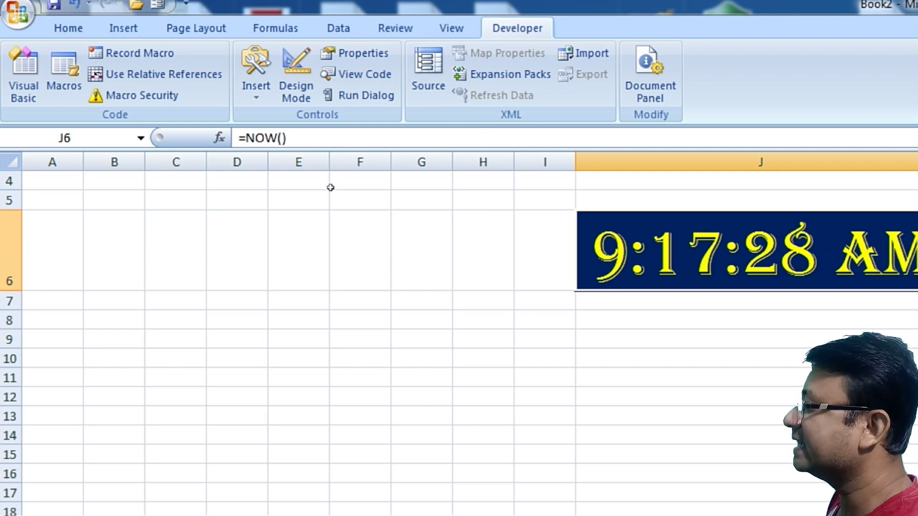
key("alt+F11")
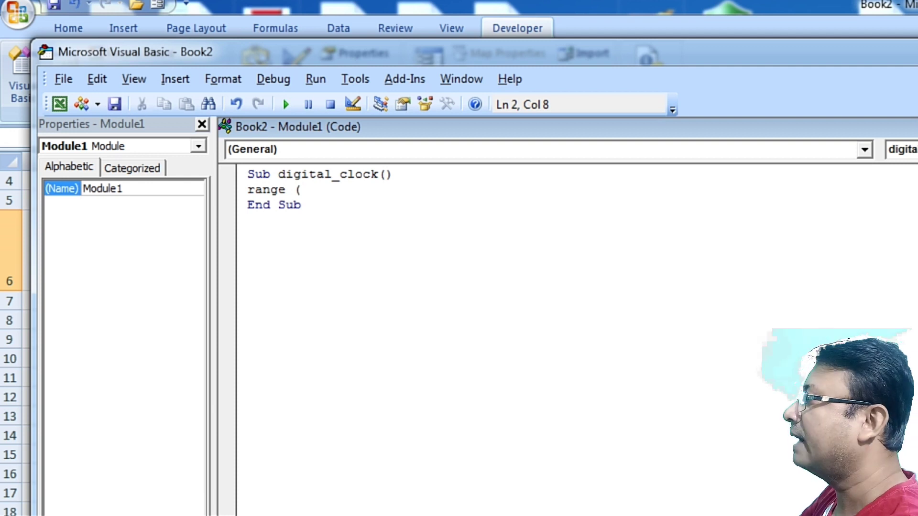
- Finish line 2 of digital_clock as Range("j6").Value = Now and start a new line
type("\"")
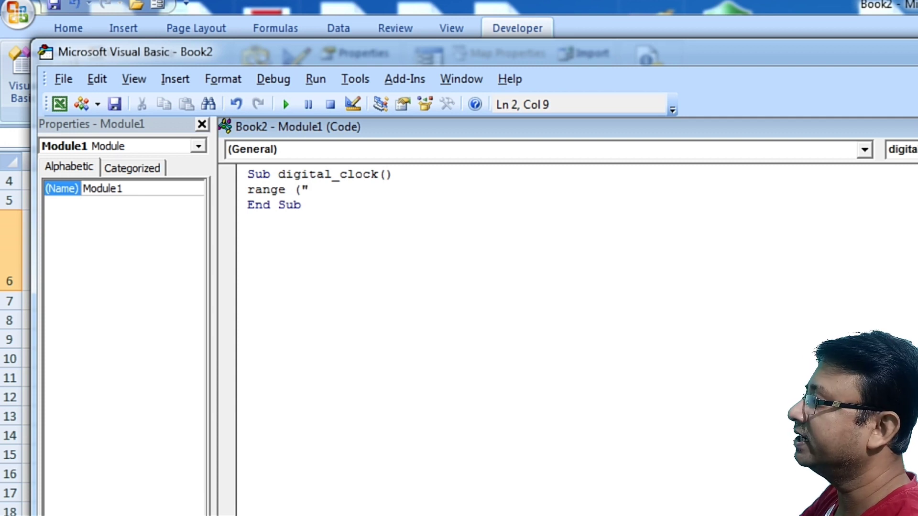
type("j6")
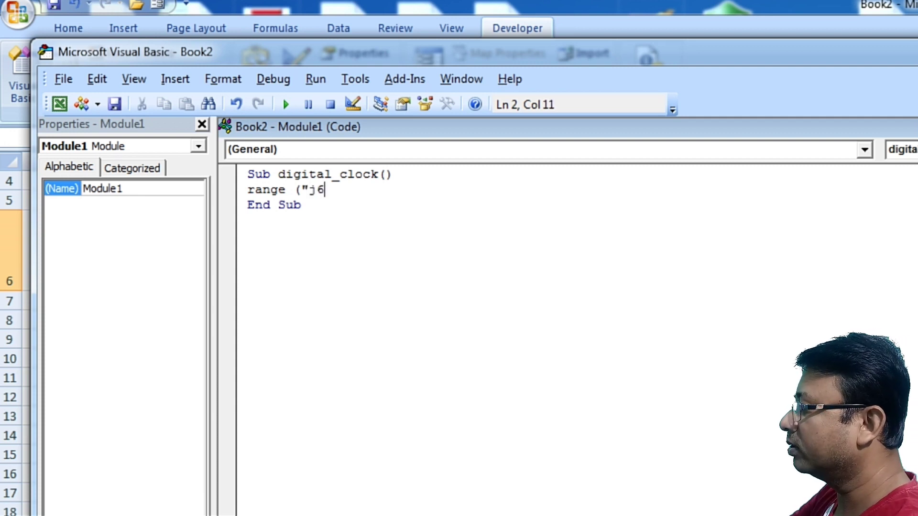
type("\"")
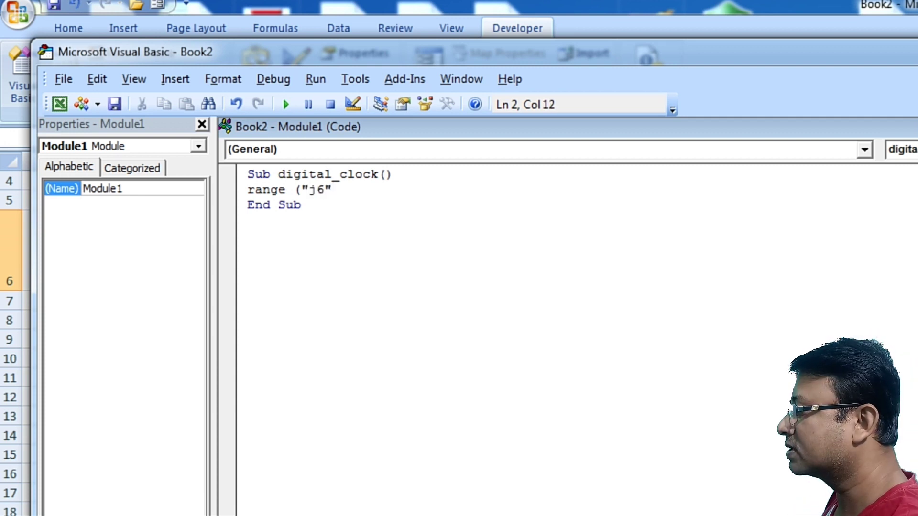
type(")")
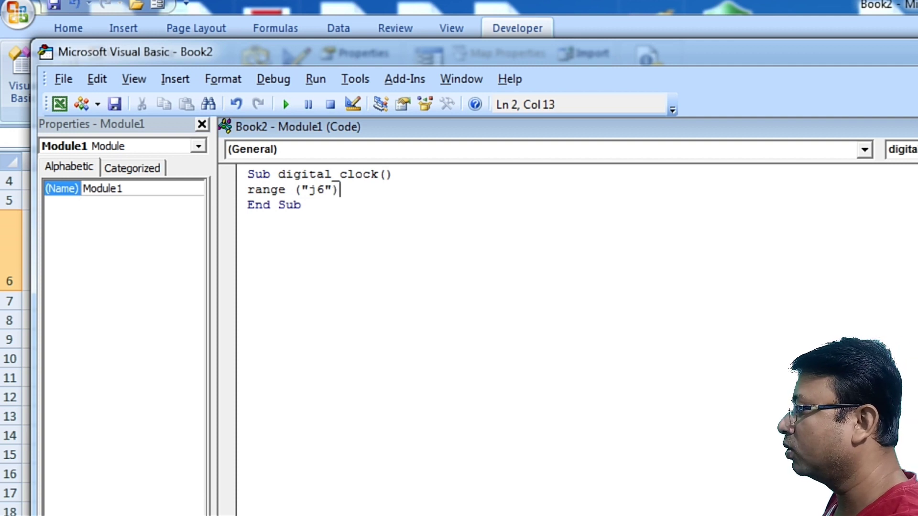
type(".")
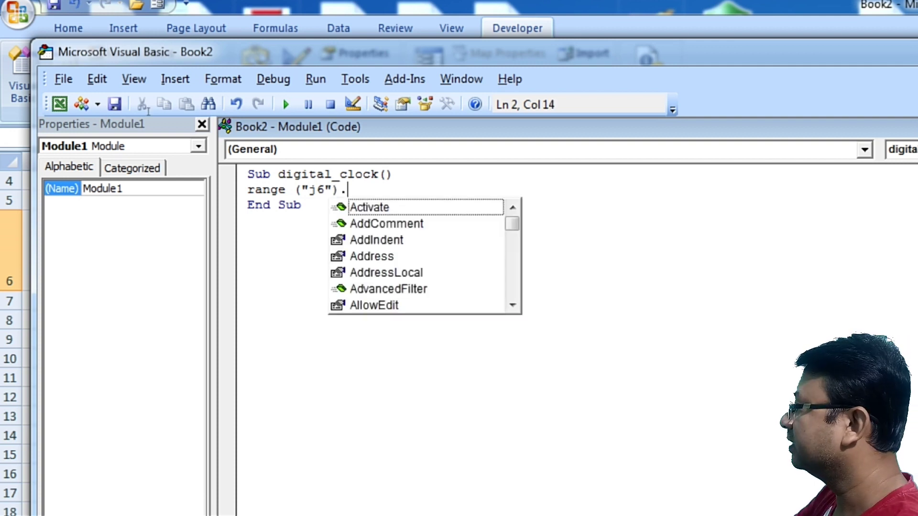
type("va")
key("Down")
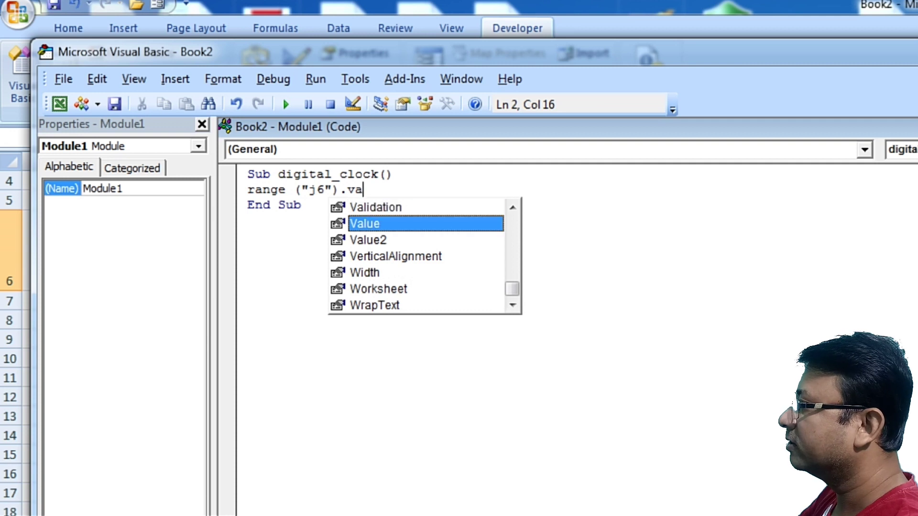
key("Tab")
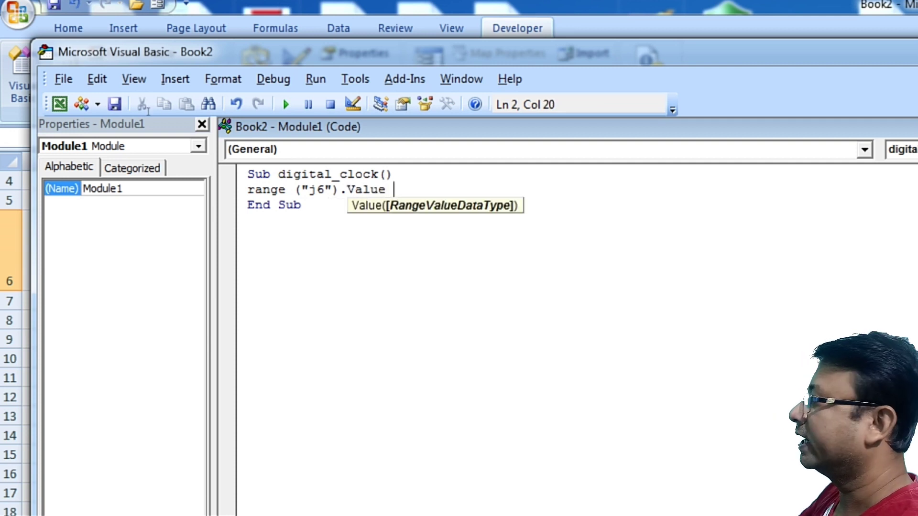
type("= now")
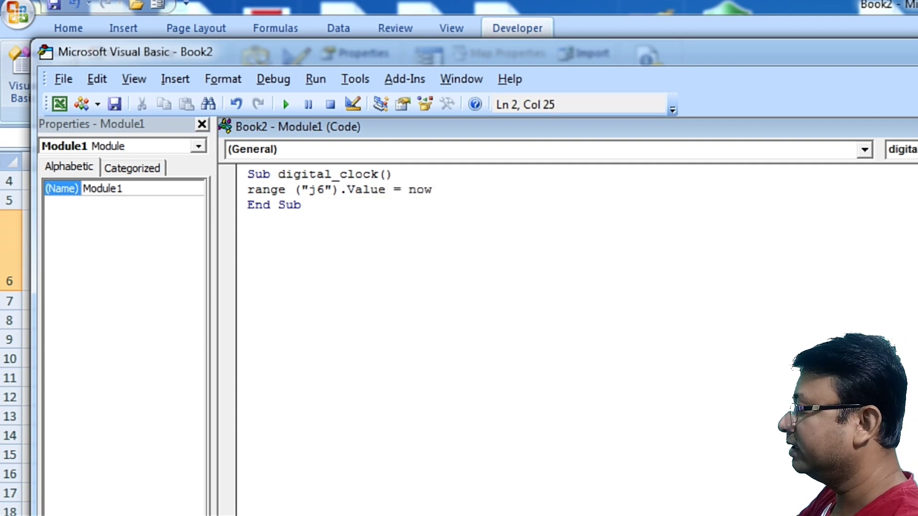
key("Return")
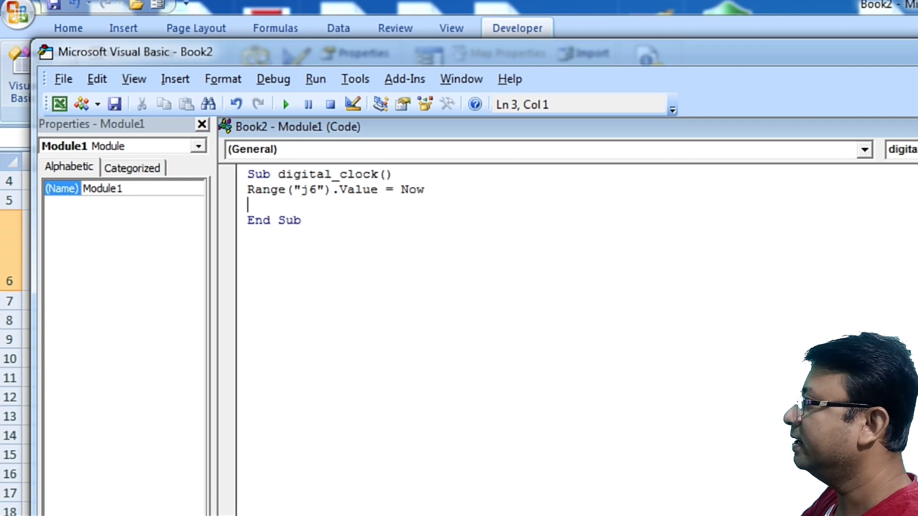
- Add Application.OnTime Now + TimeValue("00:00:01"), "digital_clock" so the macro reruns every second
type("applica")
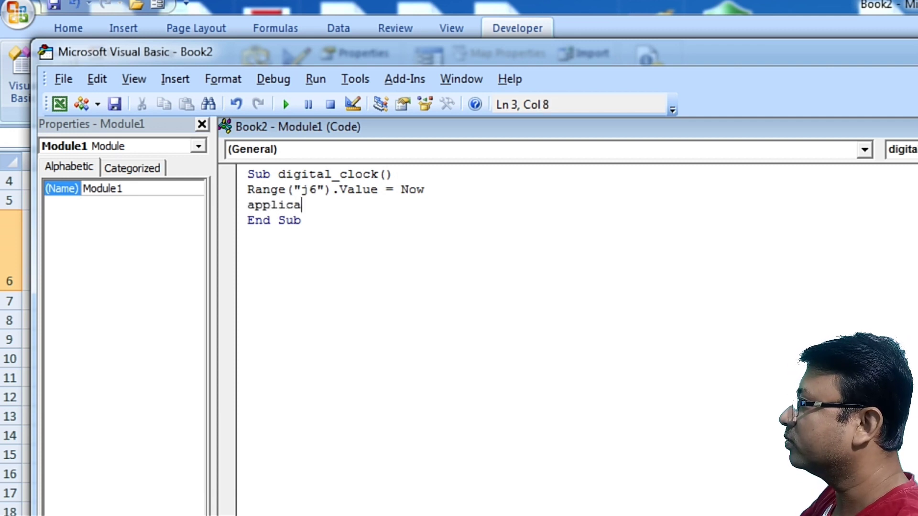
type("tion")
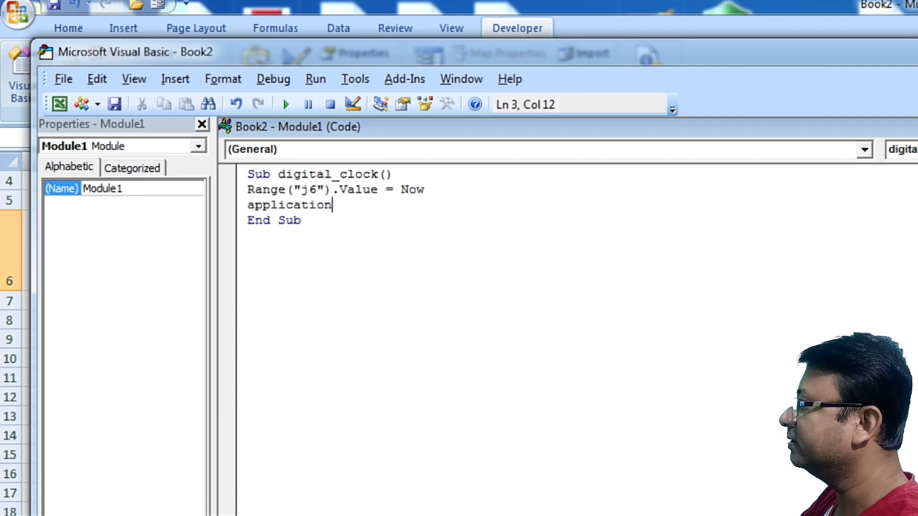
type(".onti")
key("Tab")
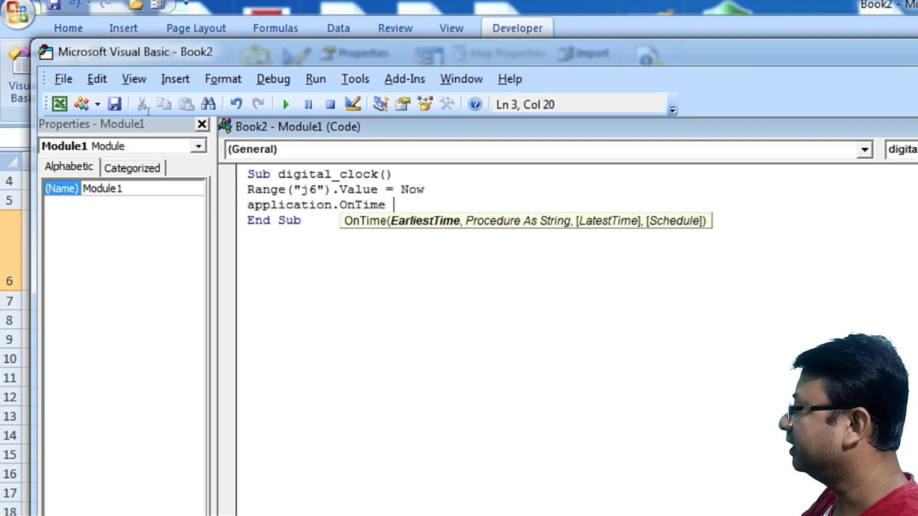
type("now + ")
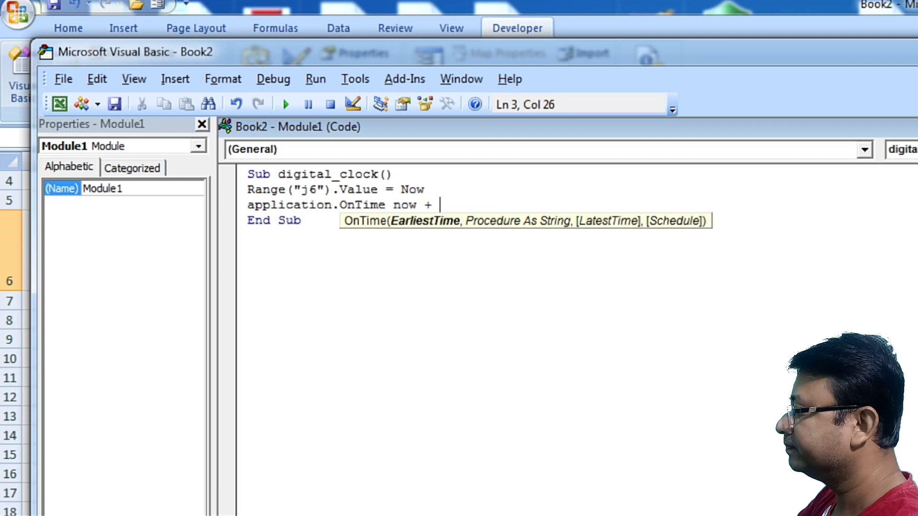
type("time")
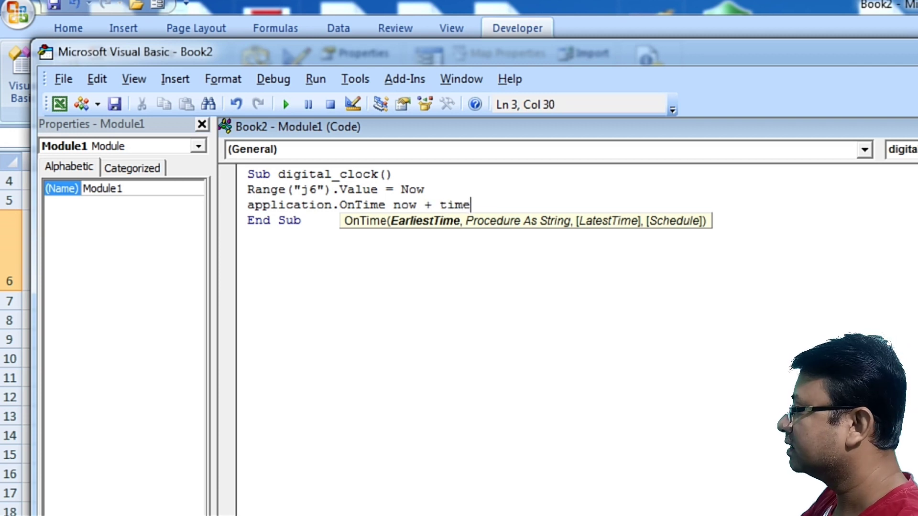
type("value ")
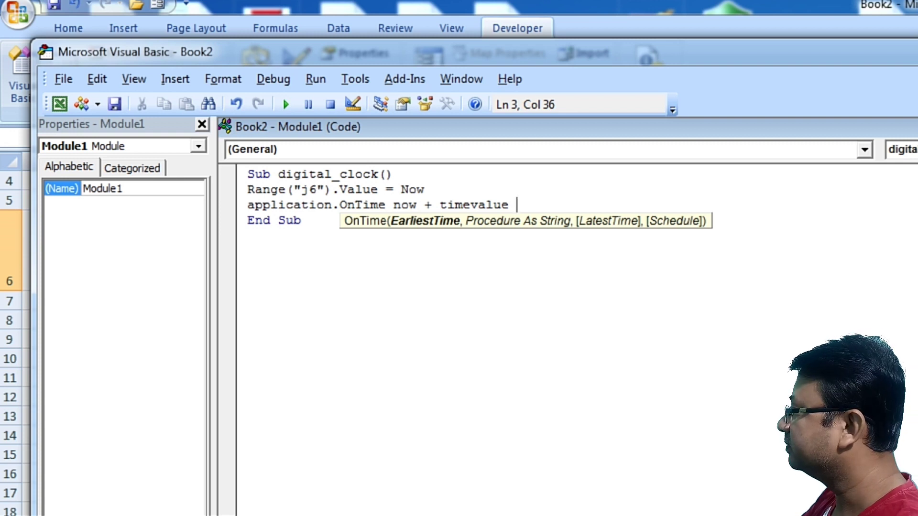
type("(\"")
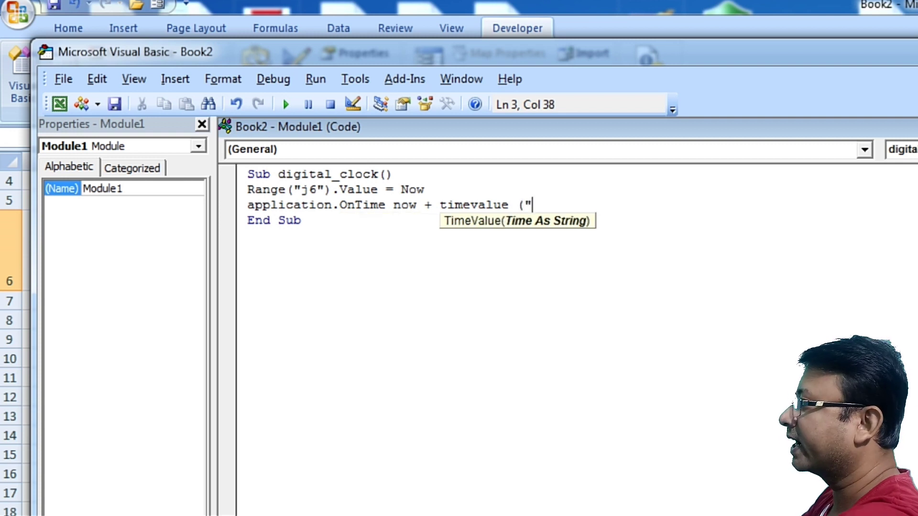
type("00")
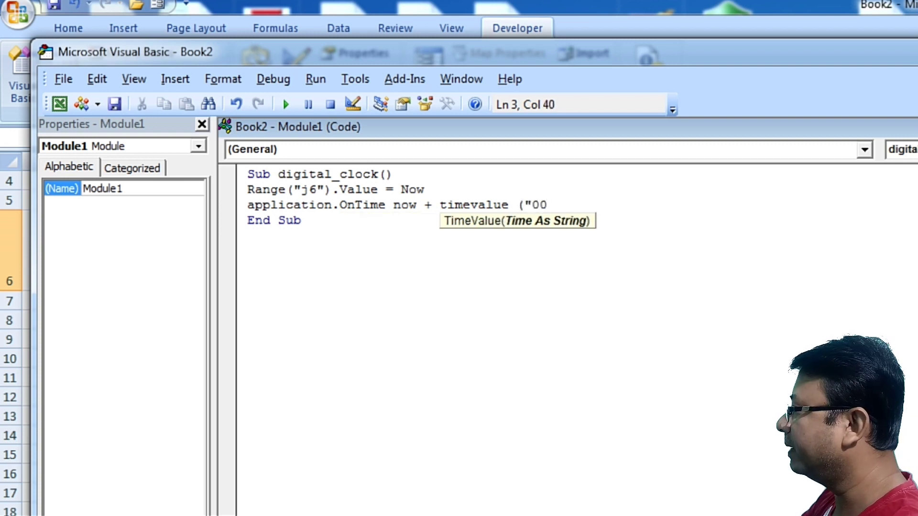
type(":")
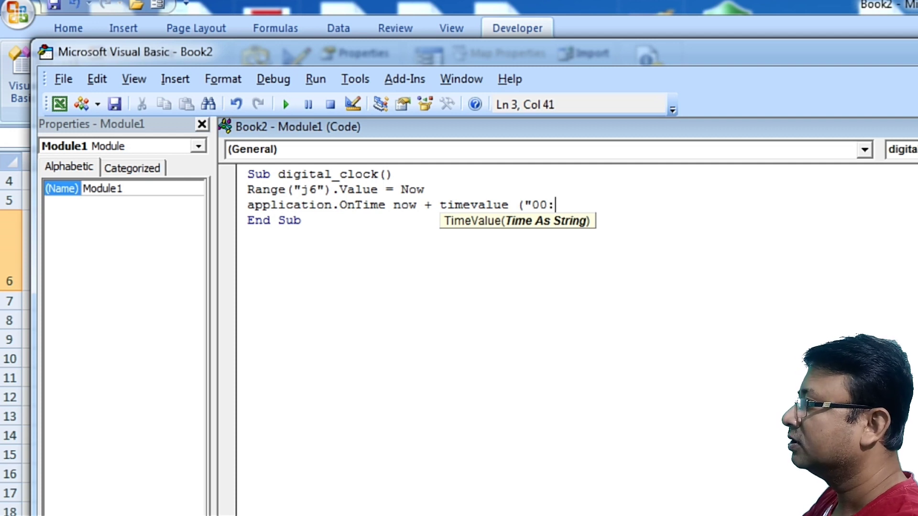
type("00:")
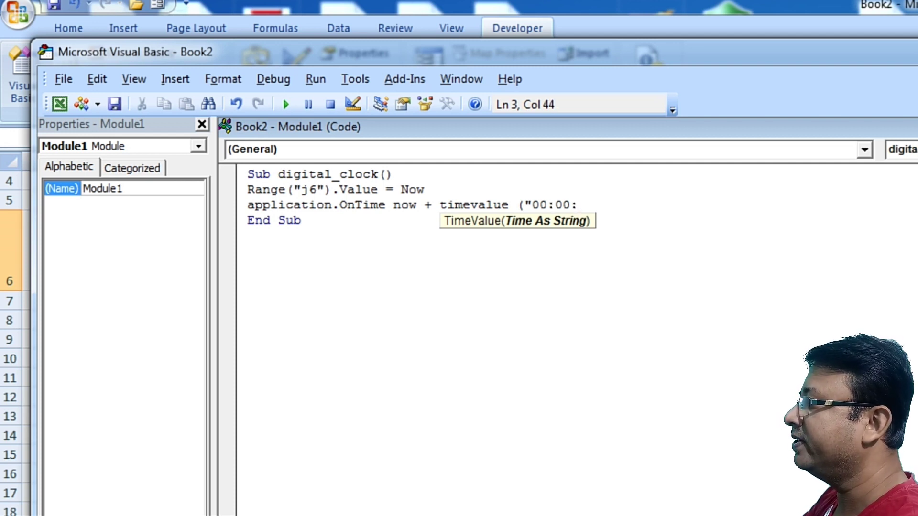
type("01\"")
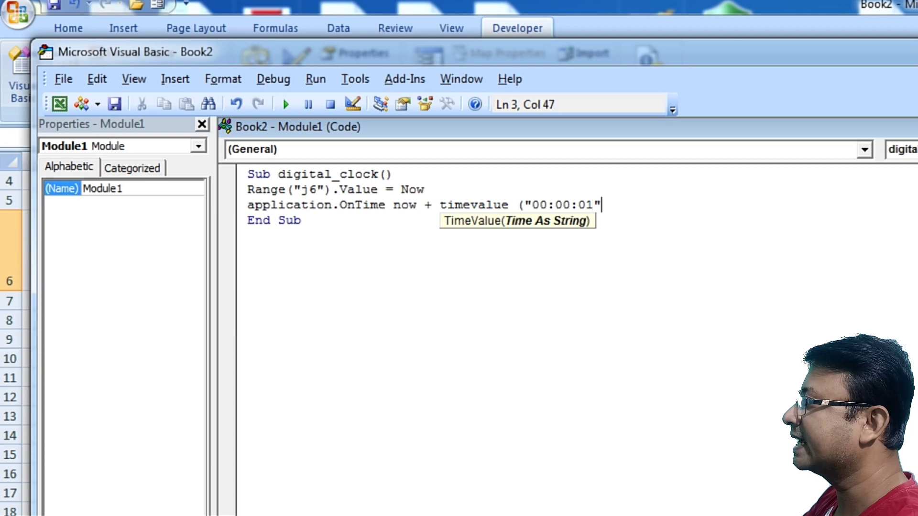
type(")")
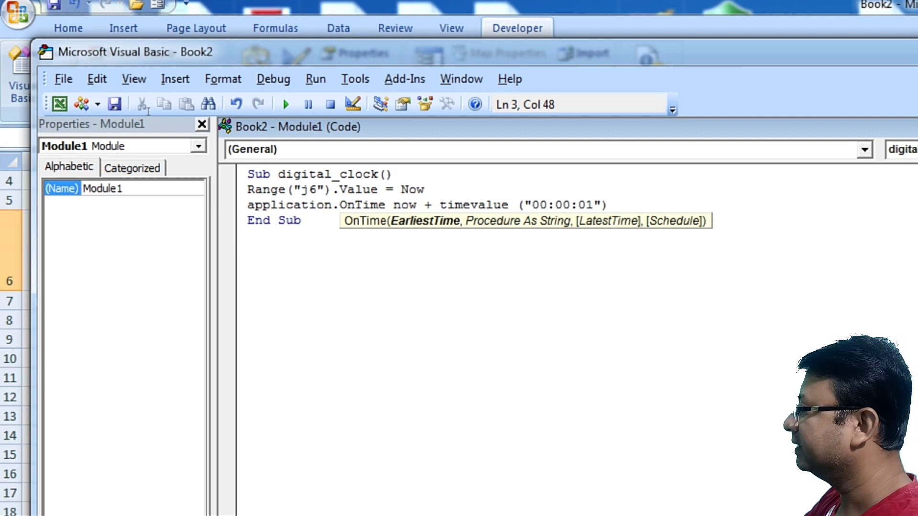
type(",")
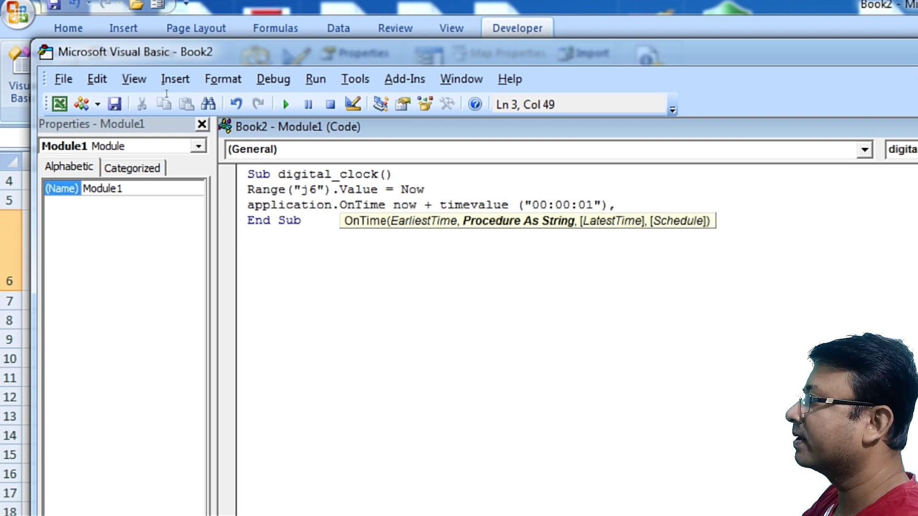
type("digi")
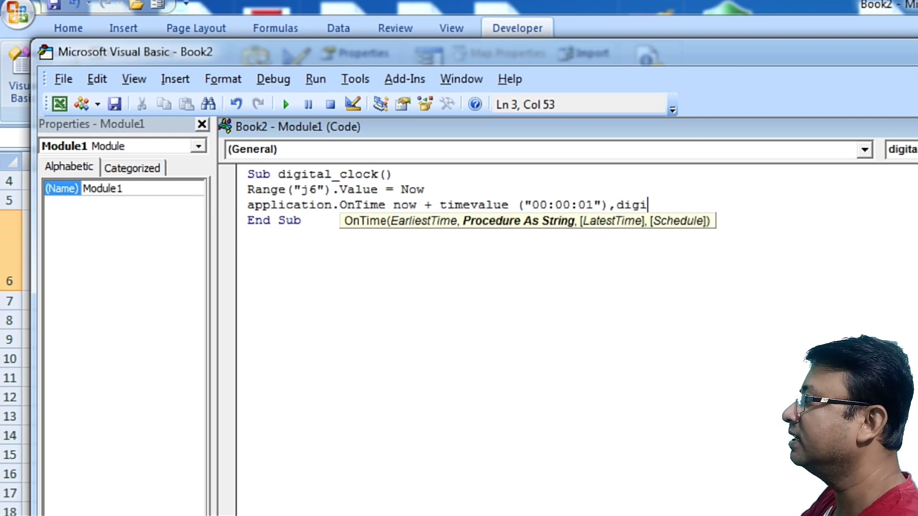
type("tal")
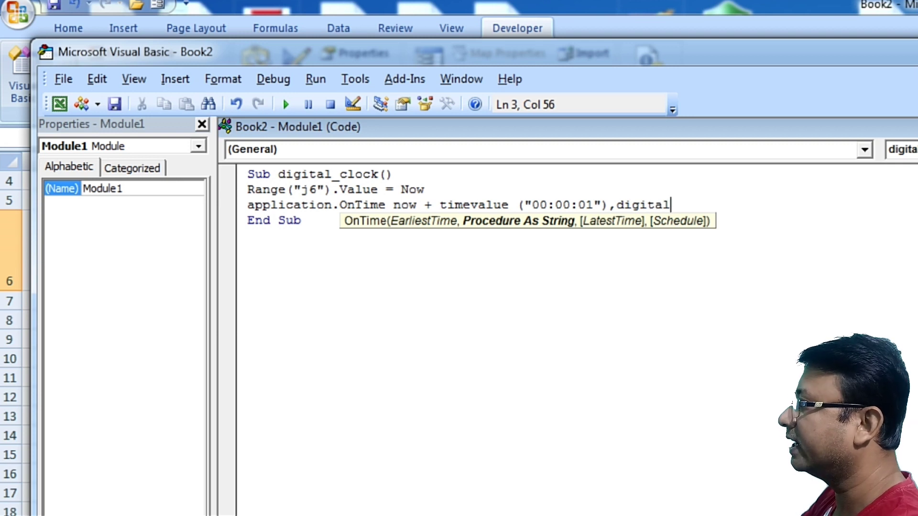
key("BackSpace")
key("BackSpace")
key("BackSpace")
key("BackSpace")
key("BackSpace")
key("BackSpace")
key("BackSpace")
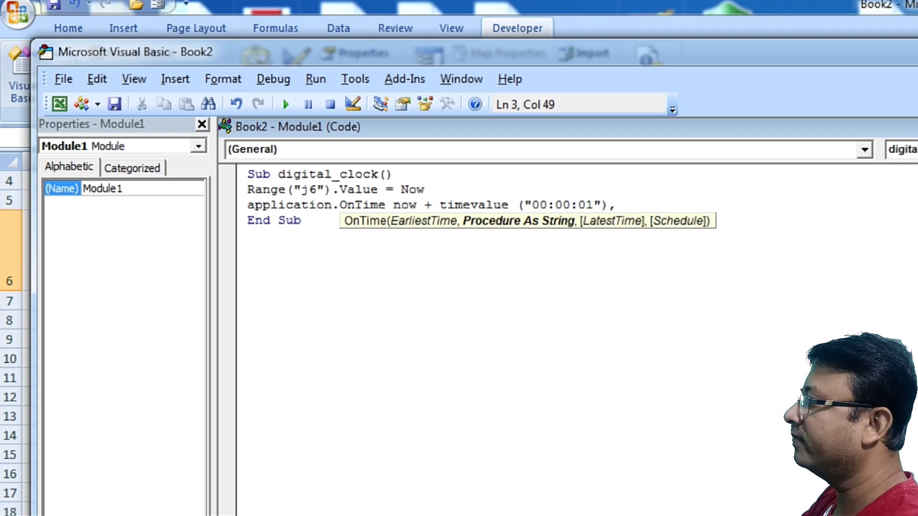
type("\"digital_")
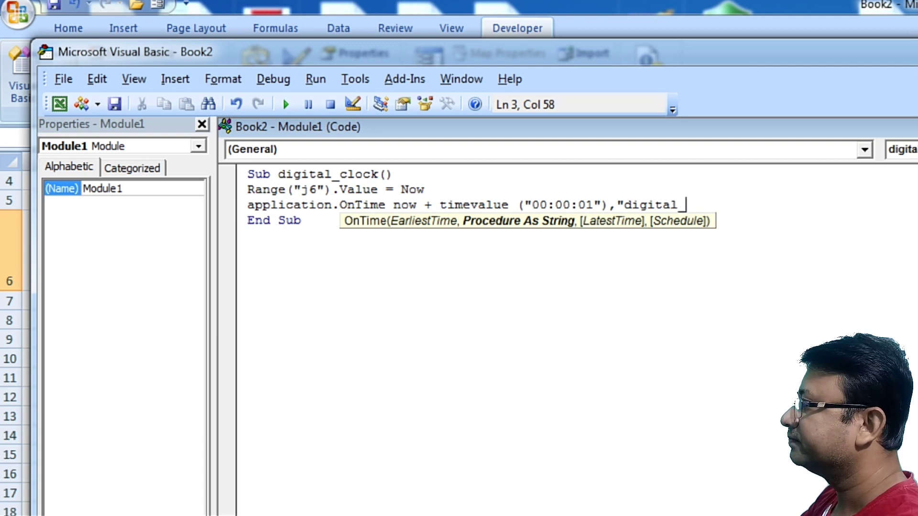
type("clo")
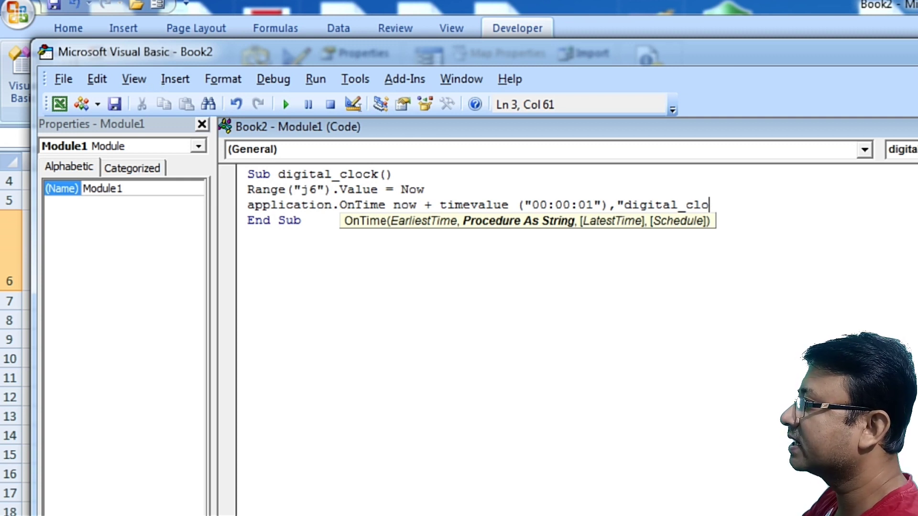
type("ck\"")
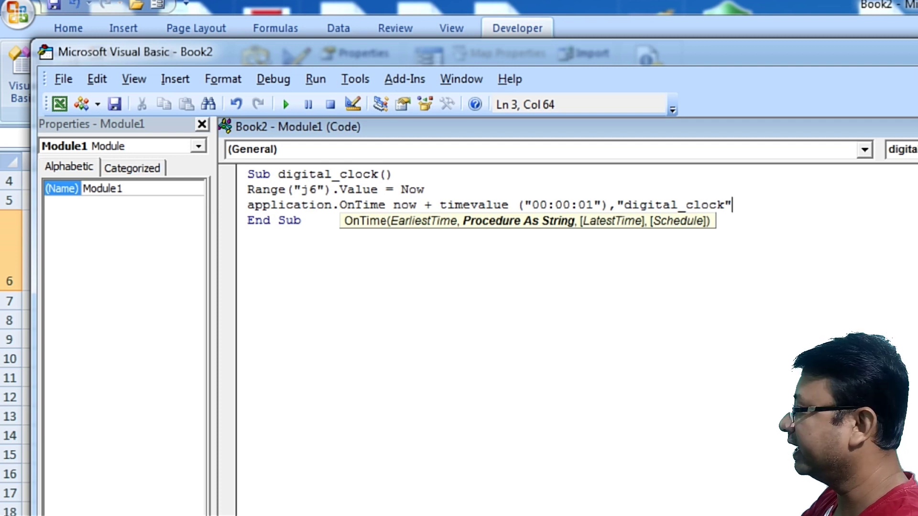
key("Return")
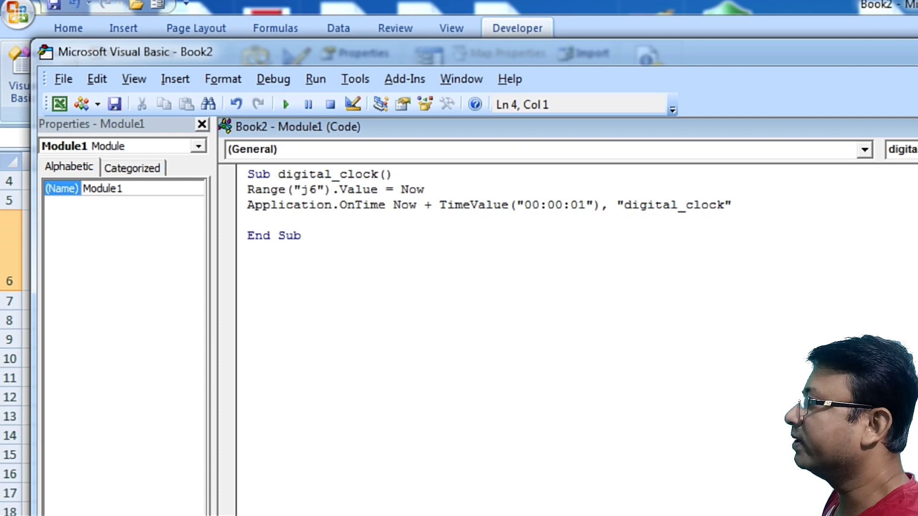
- Save the workbook as digitalclock with the Excel Macro-Enabled Workbook (.xlsm) type
left_click(114, 104)
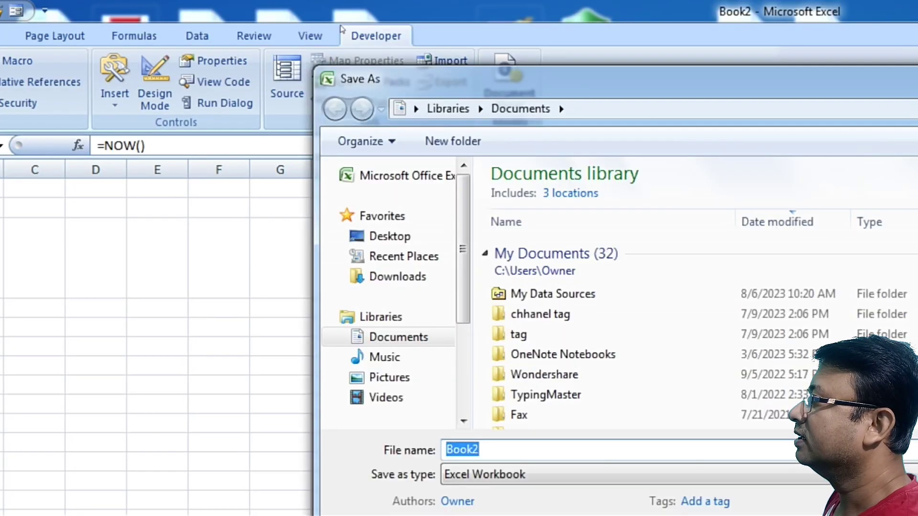
mouse_move(211, 191)
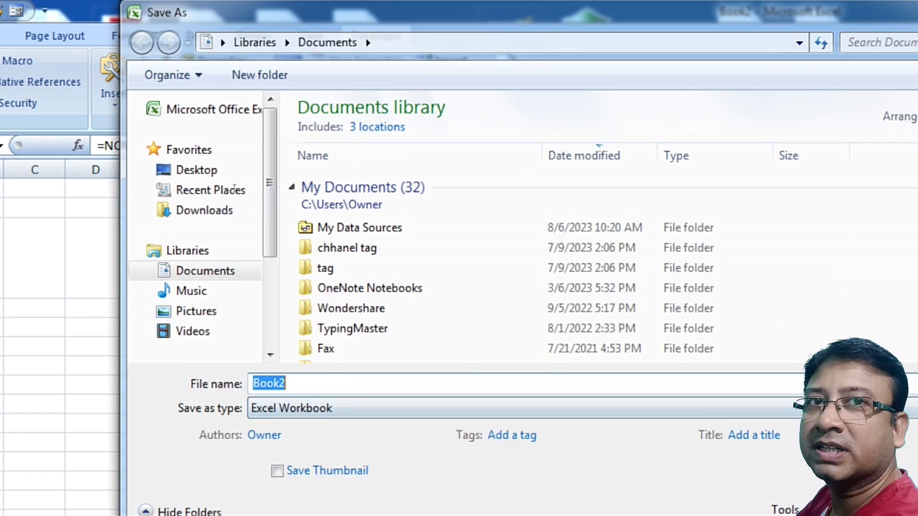
type("d")
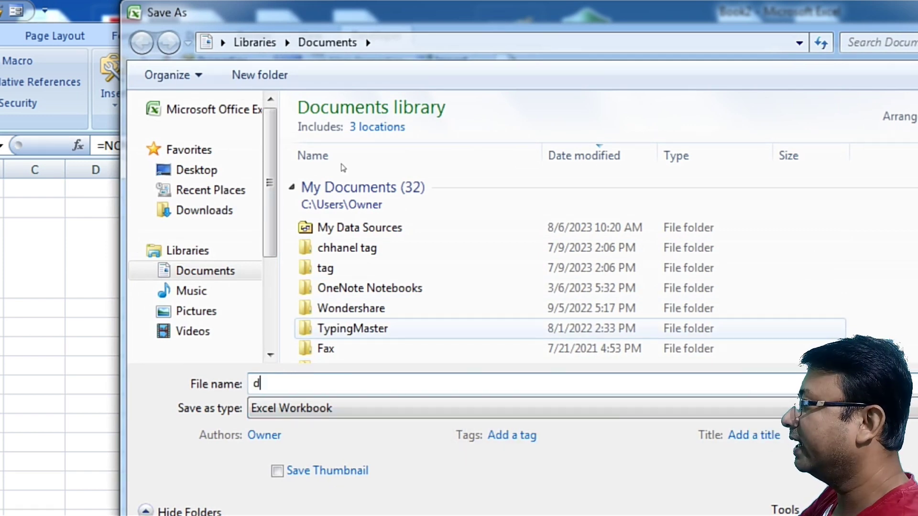
type("igit")
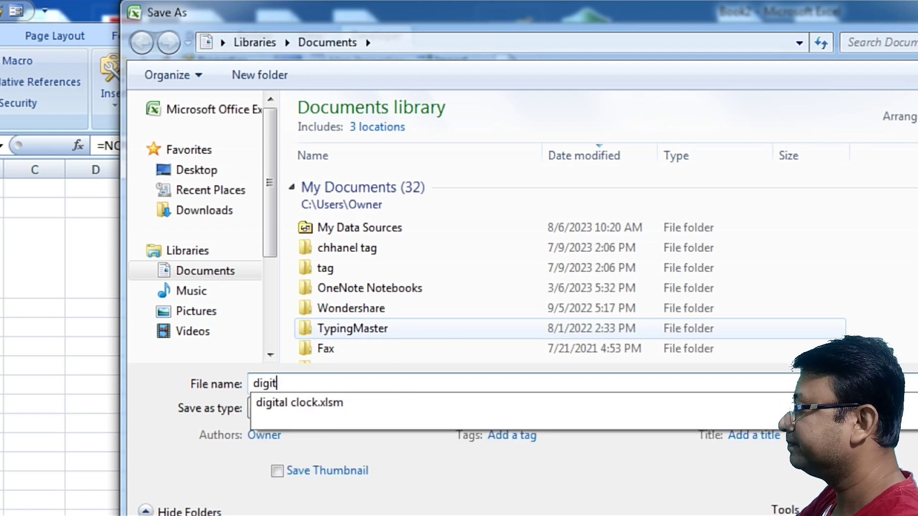
type("alclock")
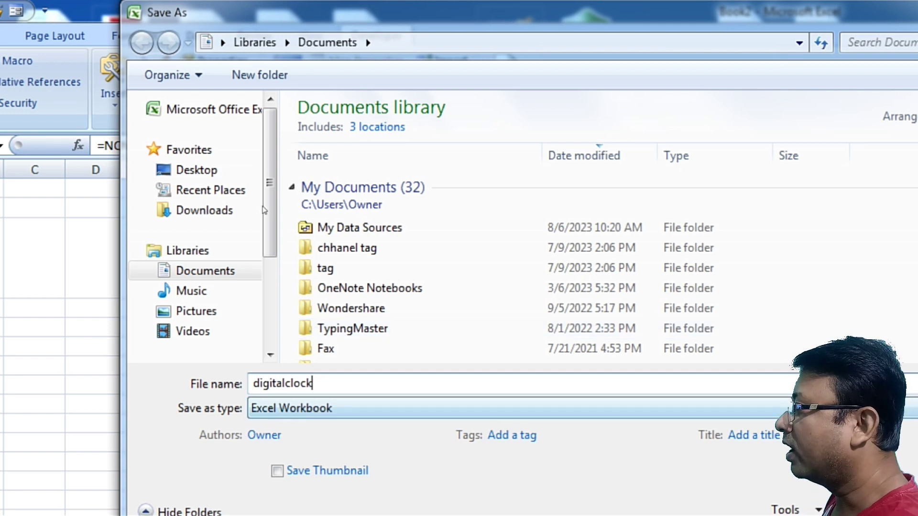
key("Tab")
key("alt+Down")
key("Down")
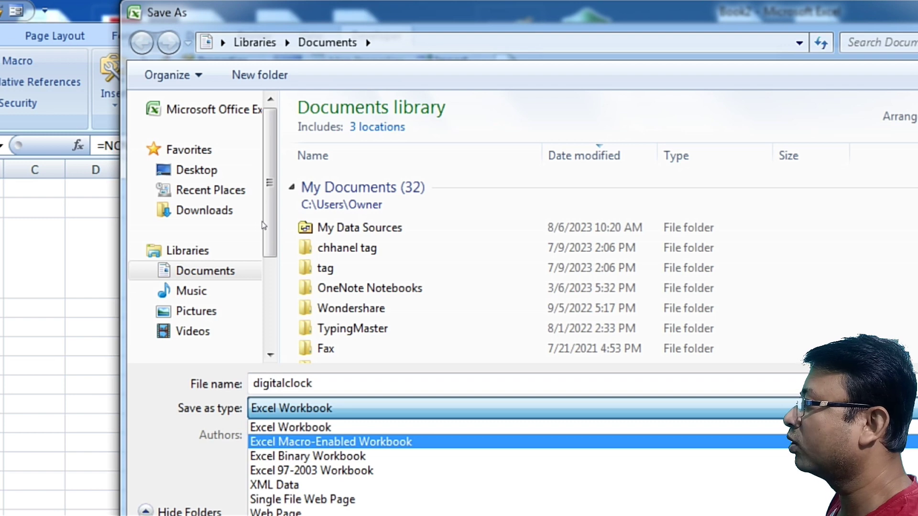
key("Return")
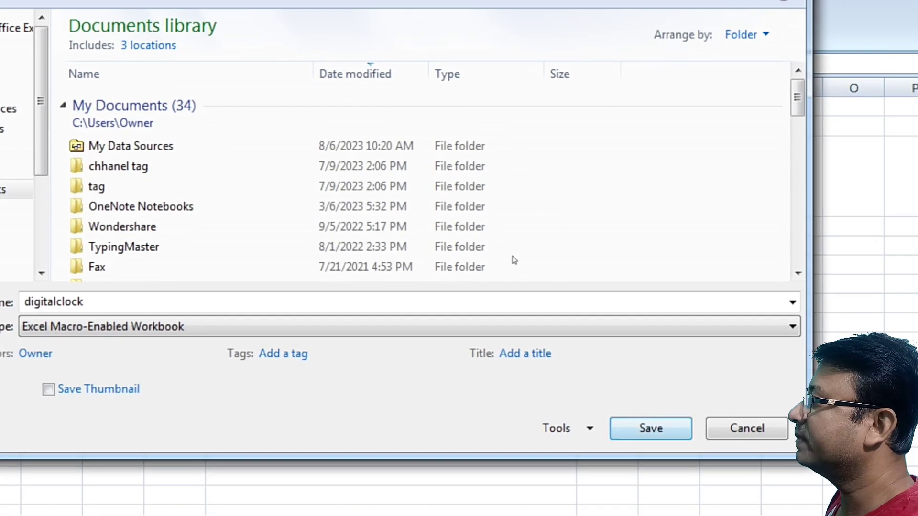
key("Return")
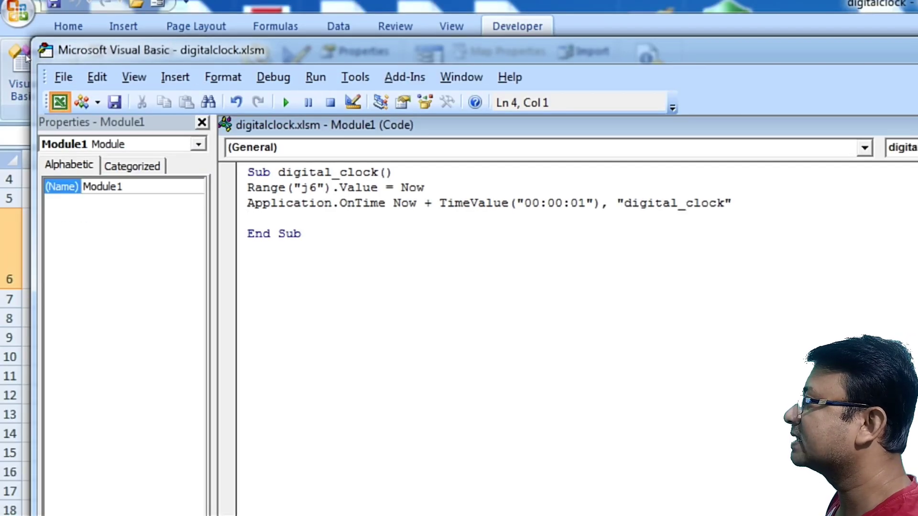
- Back on the worksheet, select cells J7 through J14 below the ticking J6 clock
left_click(60, 101)
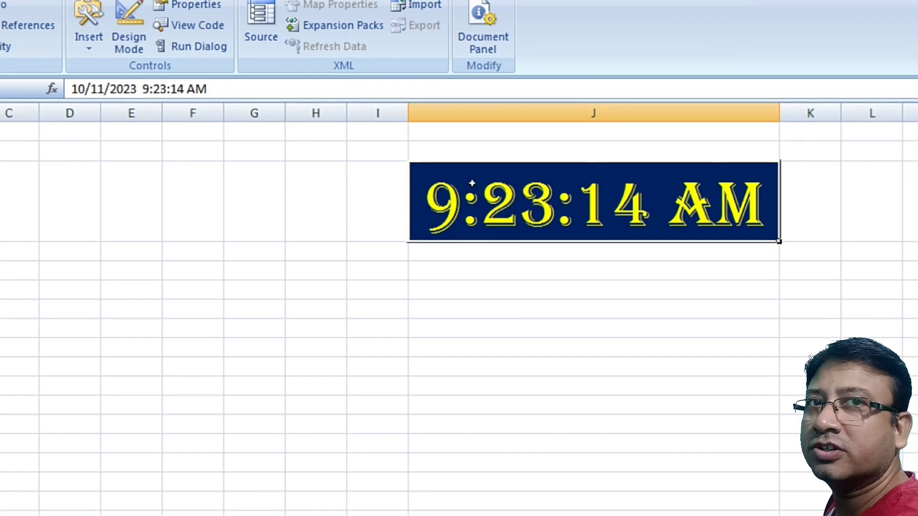
key("Down")
key("shift+Down")
key("shift+Down")
key("shift+Down")
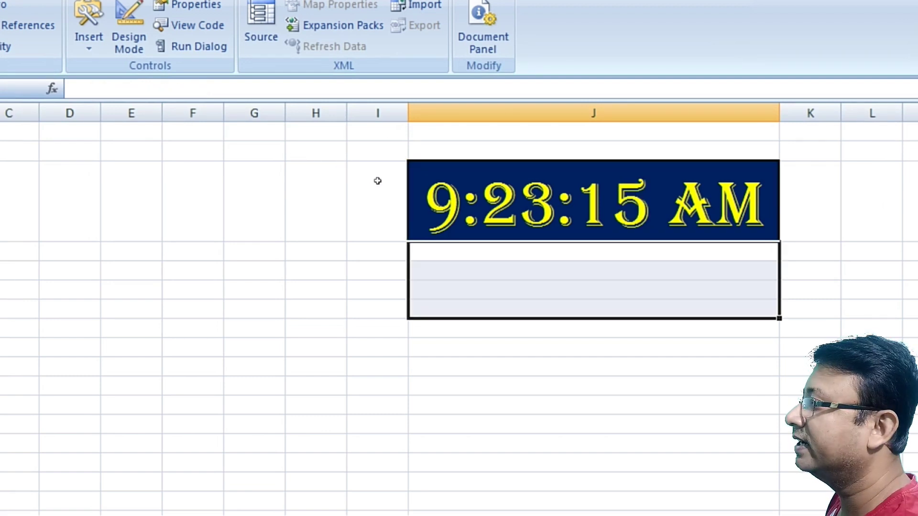
key("shift+Down")
key("shift+Down")
key("shift+Down")
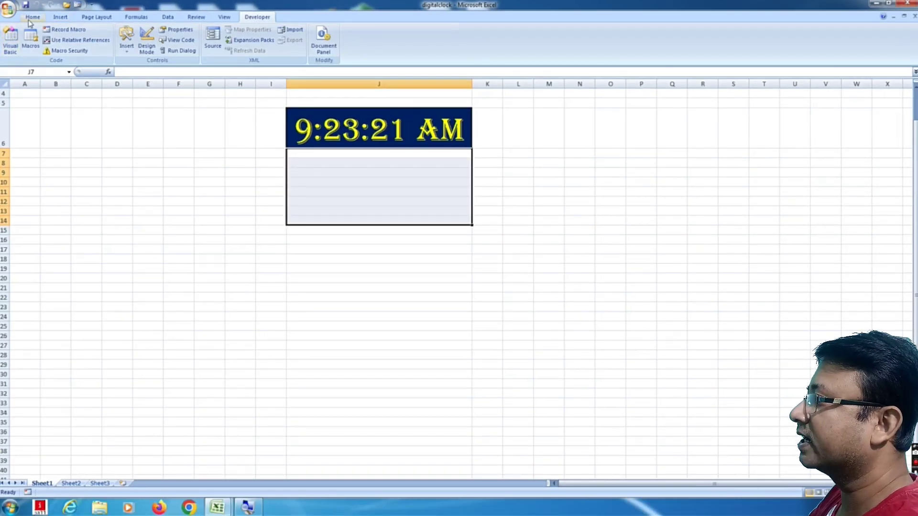
- Merge J7:J14 into one cell and turn on Wrap Text
left_click(29, 18)
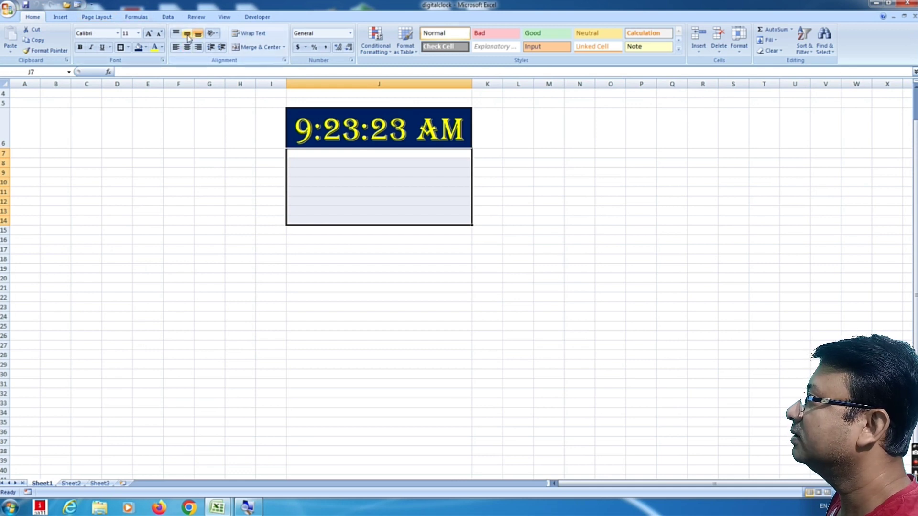
left_click(257, 47)
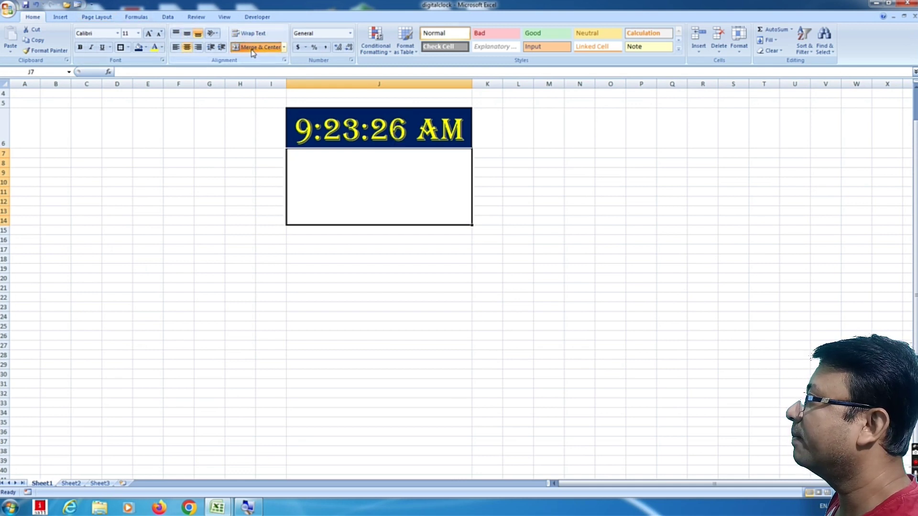
left_click(249, 33)
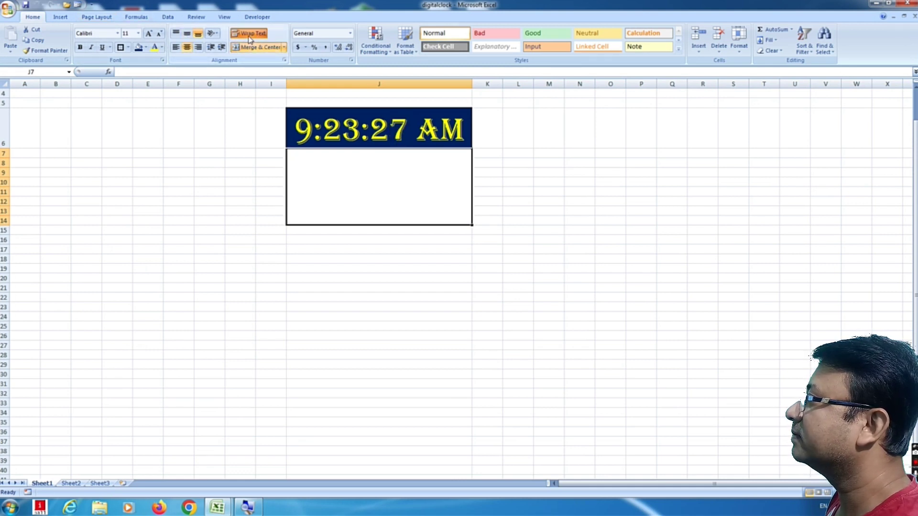
- Set the merged cell's font to Algerian at size 25
left_click(95, 33)
type("Times New Rom")
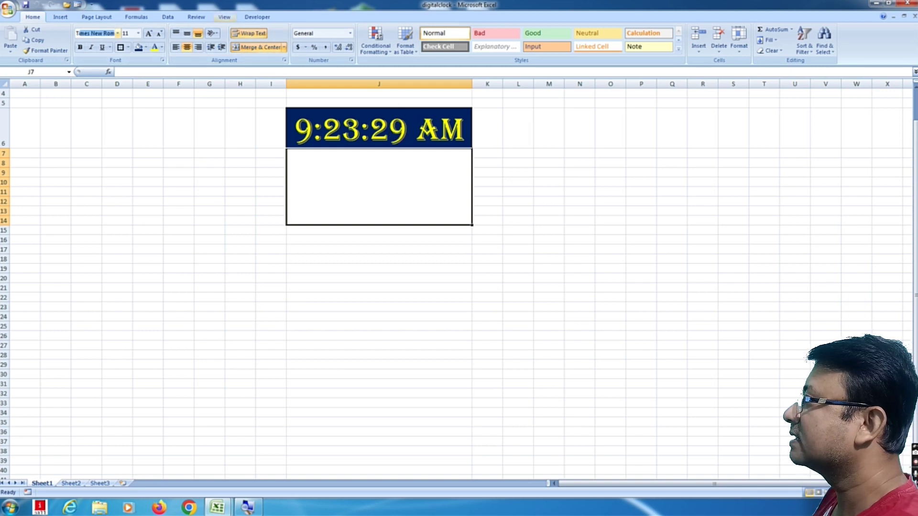
key("Tab")
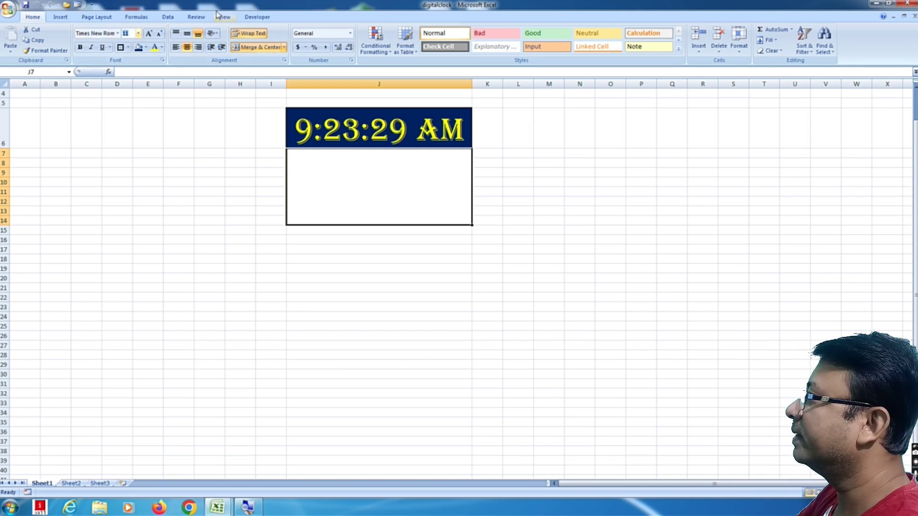
left_click(118, 34)
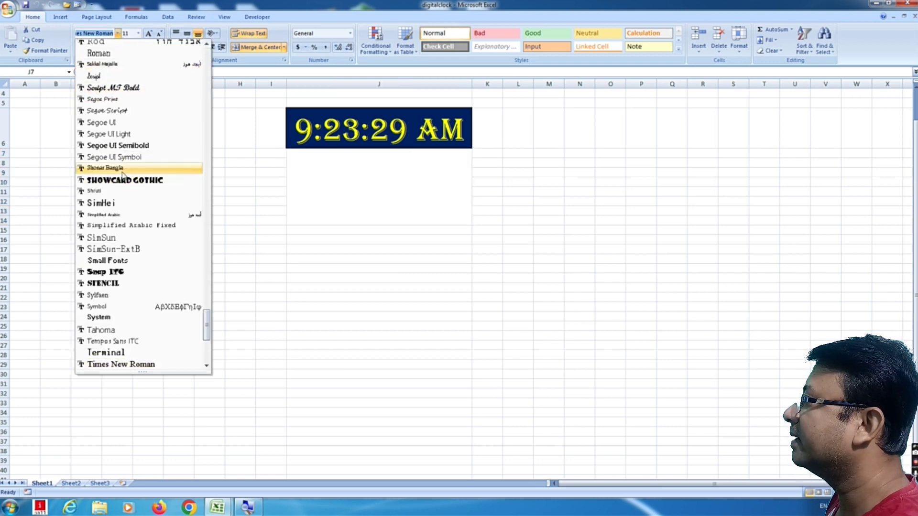
key("Home")
key("Down")
key("Down")
key("Down")
key("Down")
key("Up")
key("Up")
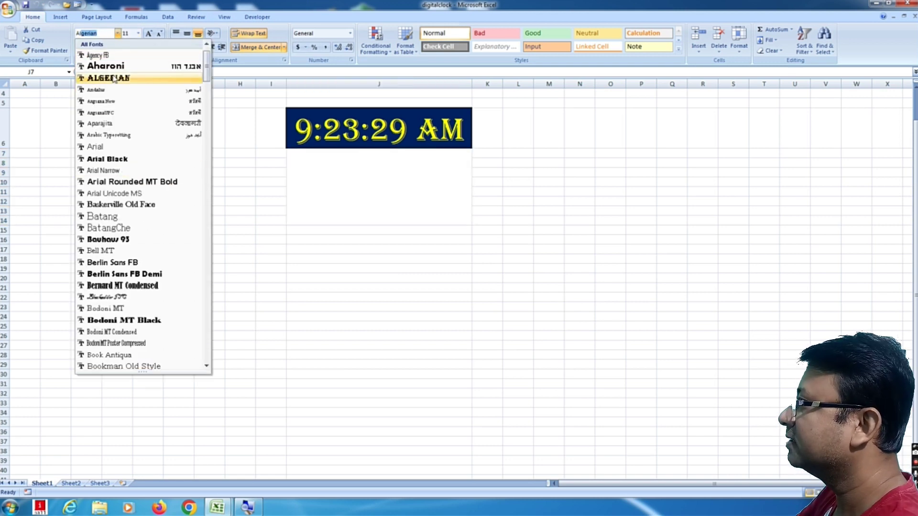
key("Return")
left_click(127, 34)
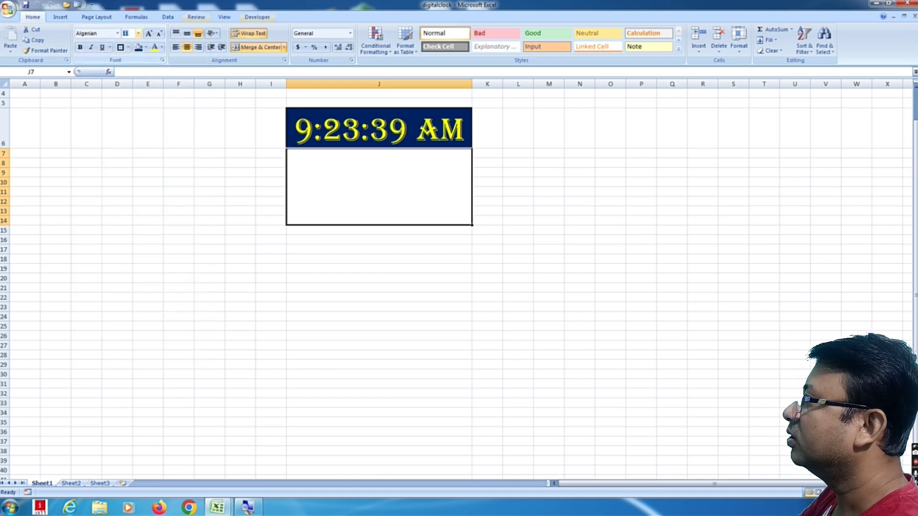
type("25")
key("Return")
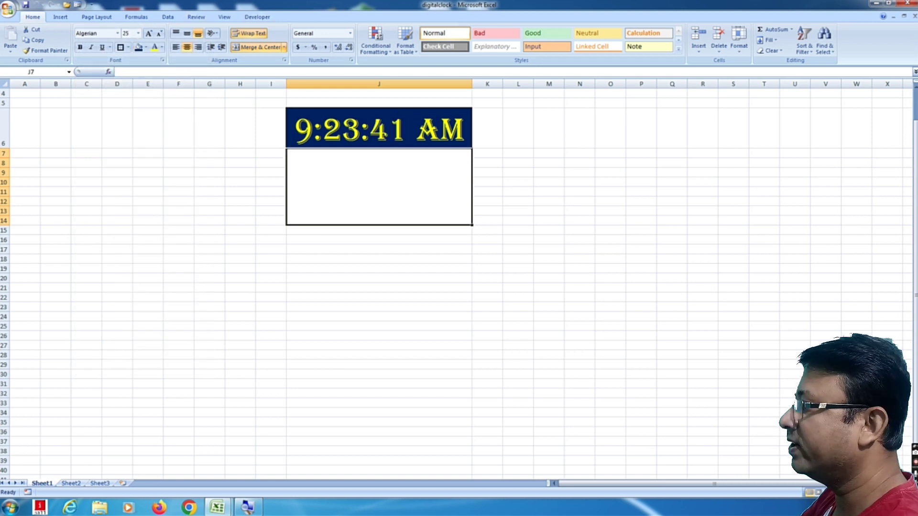
- Enter 'digital clock' in the merged cell and enlarge it to font size 50
type("di")
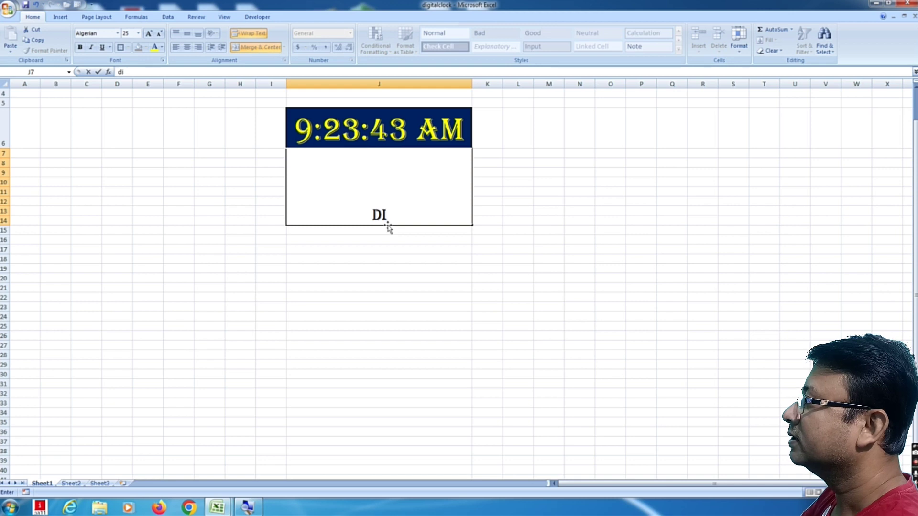
type("gital")
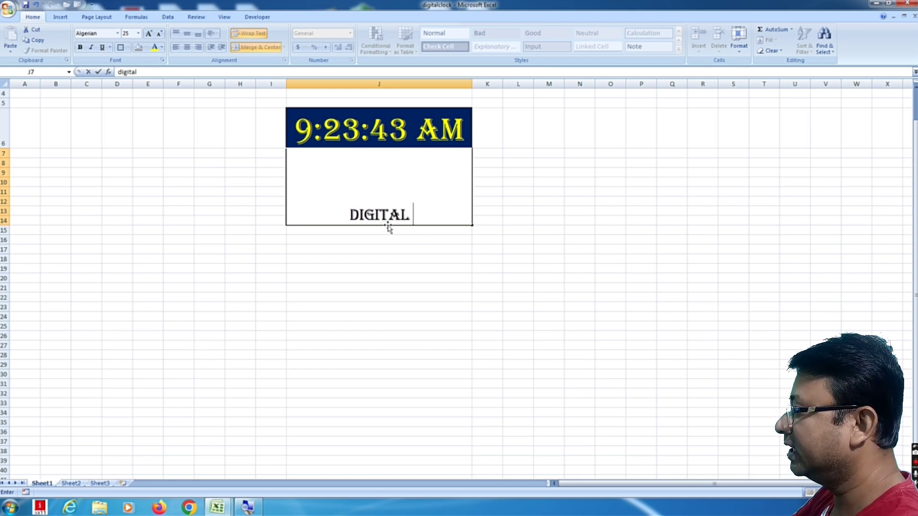
type(" clock")
key("Return")
left_click(409, 214)
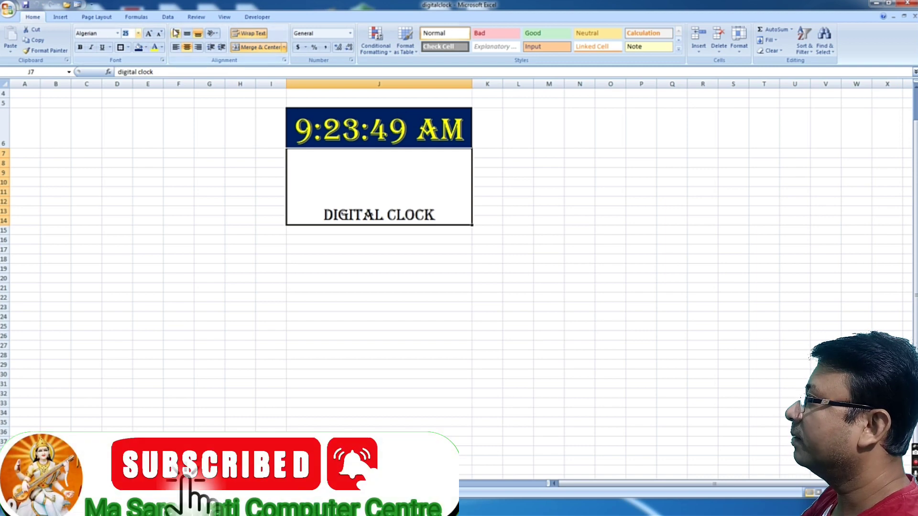
type("50")
key("Return")
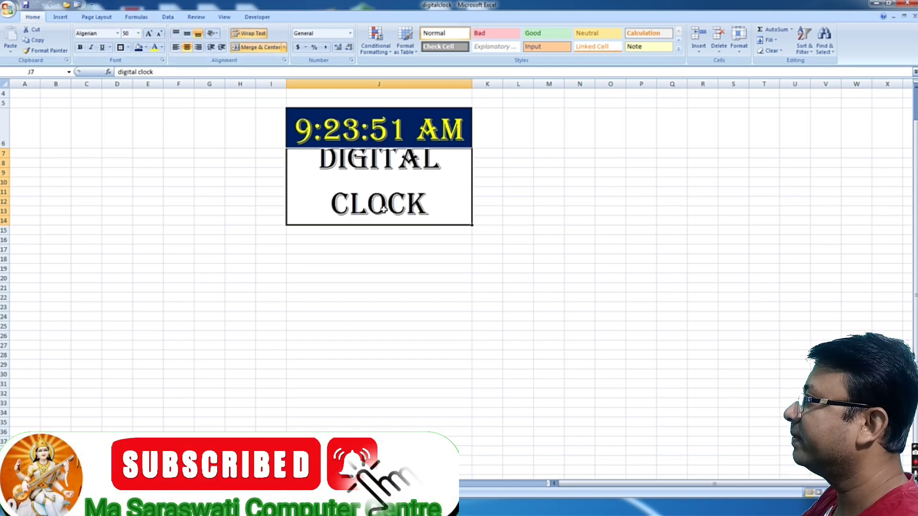
- Centre the label vertically and horizontally, and make row 14 taller so CLOCK fits
left_click(8, 224)
left_click(188, 35)
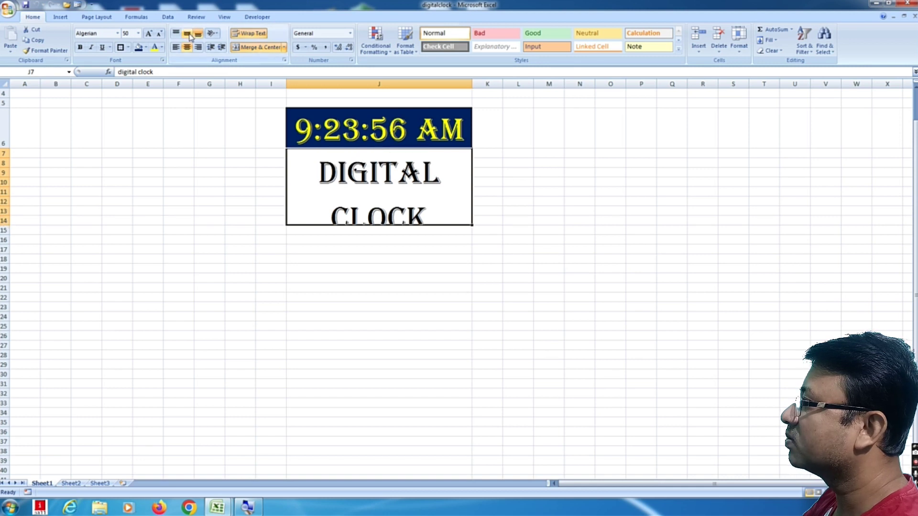
left_click(188, 47)
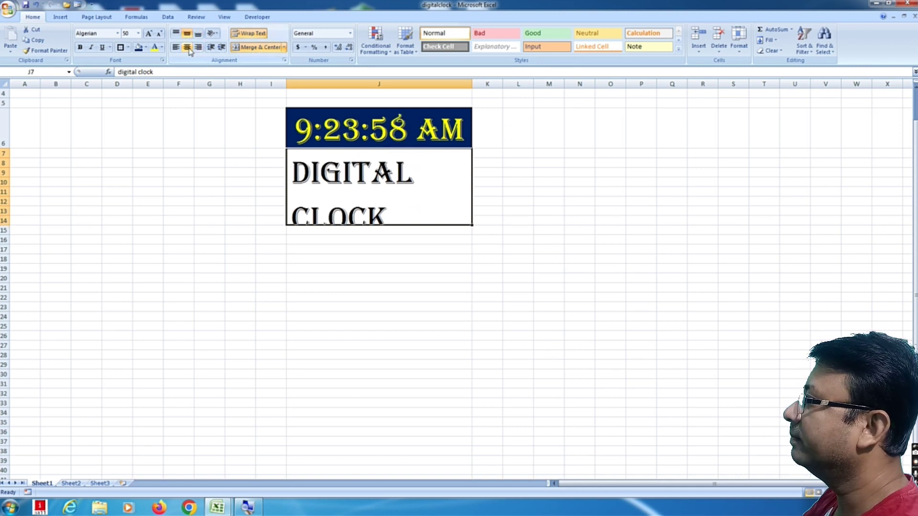
left_click(188, 48)
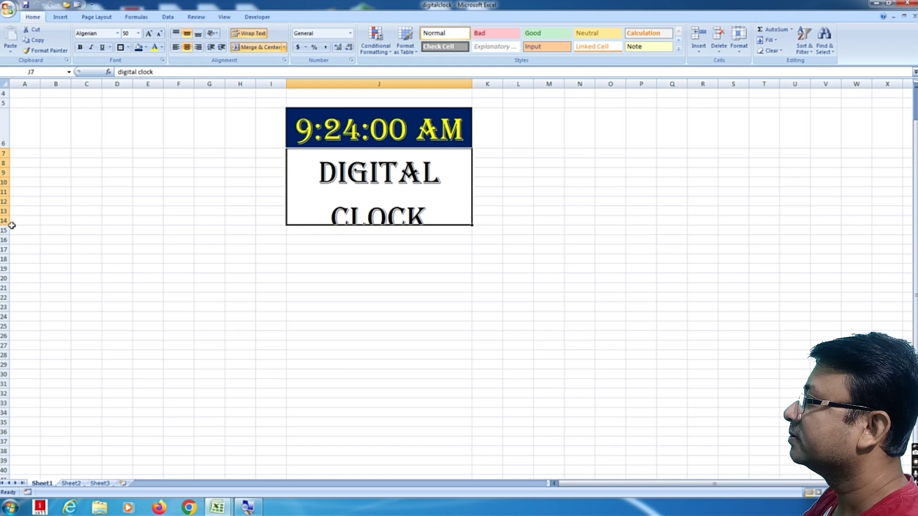
left_click_drag(8, 224, 8, 247)
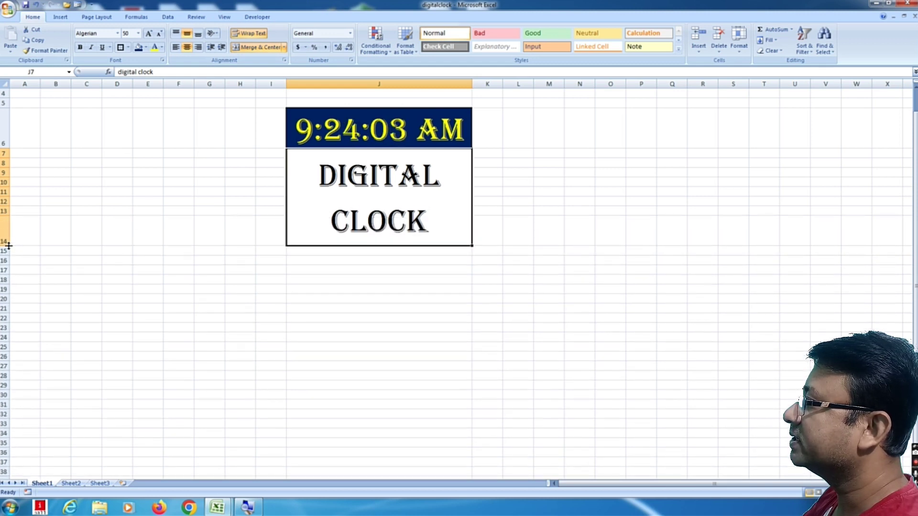
left_click(265, 354)
left_click(345, 208)
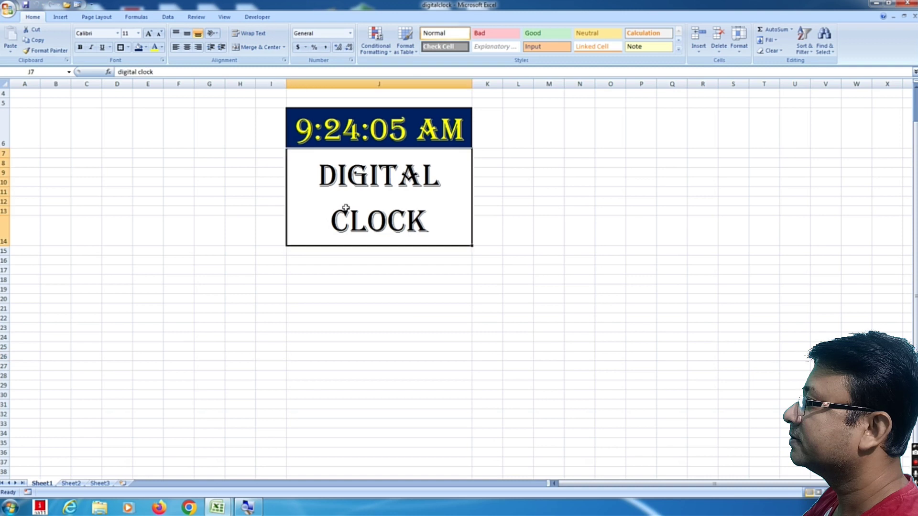
- Give the DIGITAL CLOCK cell a yellow fill and dark blue text, then deselect it
left_click(146, 48)
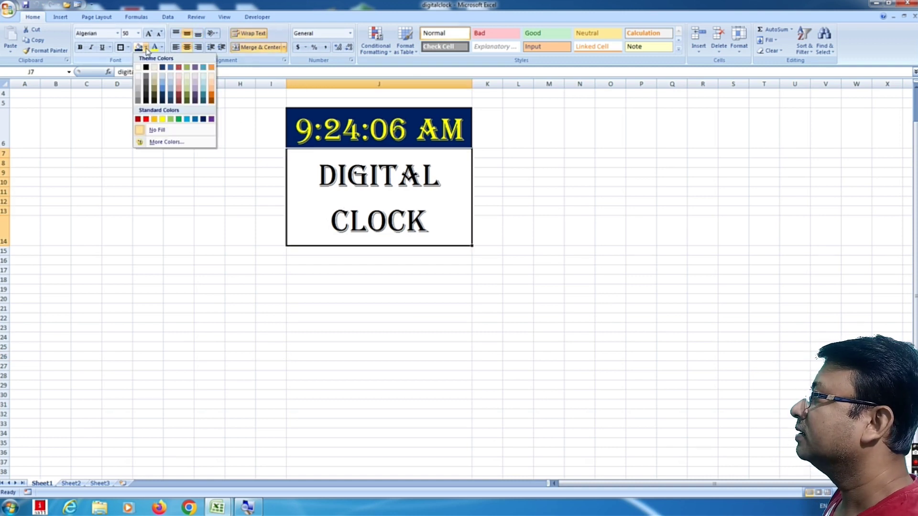
left_click(162, 119)
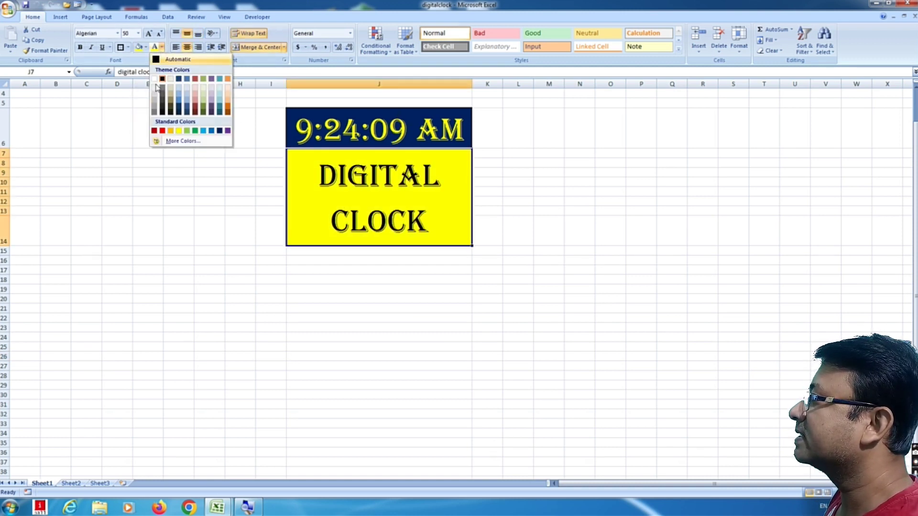
left_click(162, 48)
left_click(220, 130)
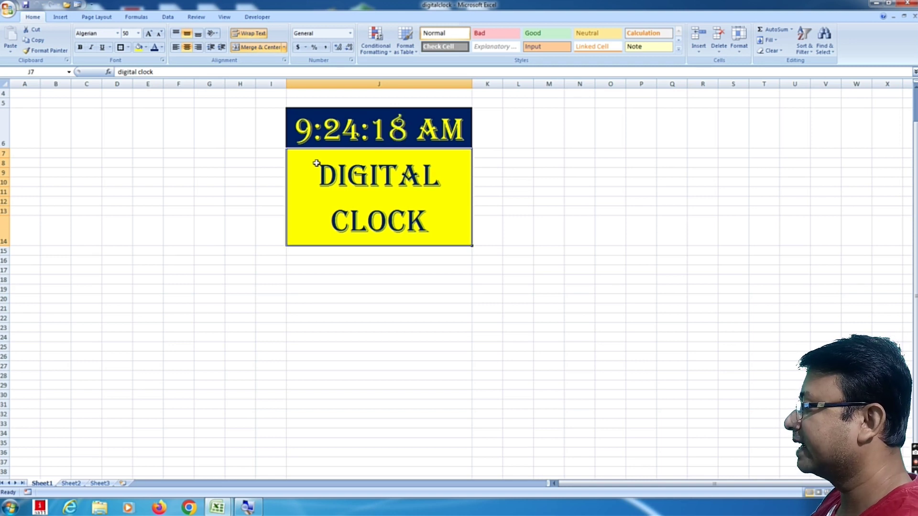
left_click(315, 291)
left_click(454, 221)
left_click(554, 425)
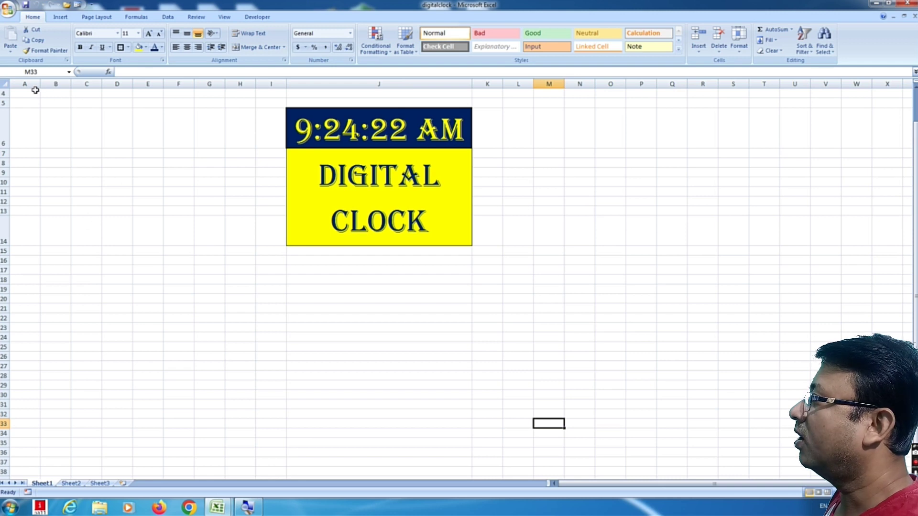
- Uncheck Gridlines on the View tab for the whole sheet, then click an empty cell
left_click(5, 84)
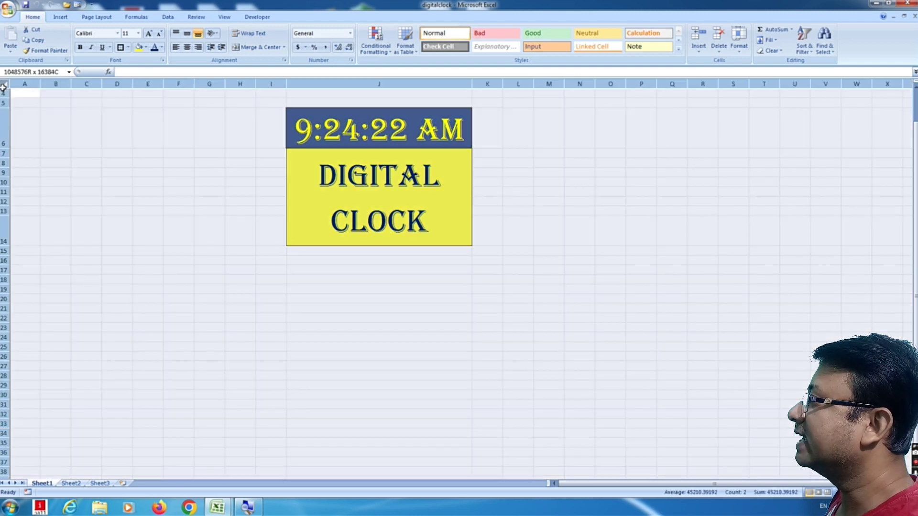
left_click(224, 17)
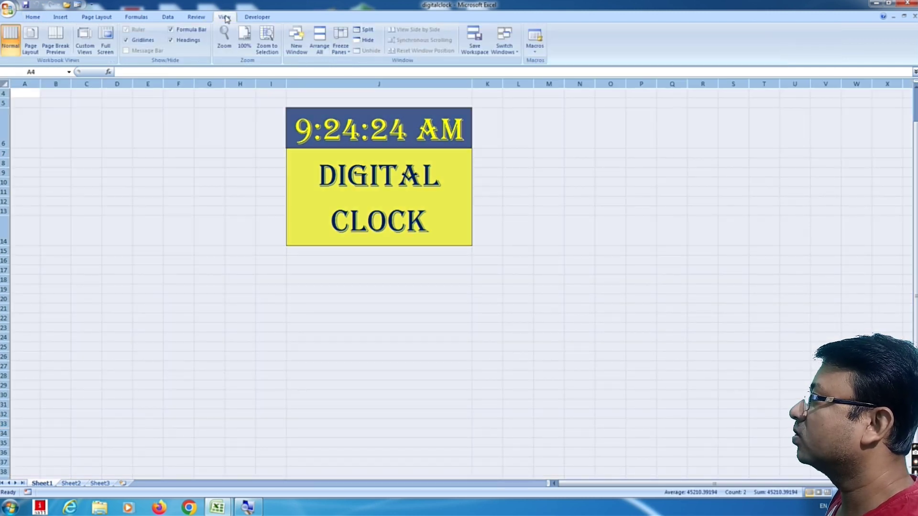
left_click(127, 39)
left_click(610, 323)
scroll(539, 419, "up", 1)
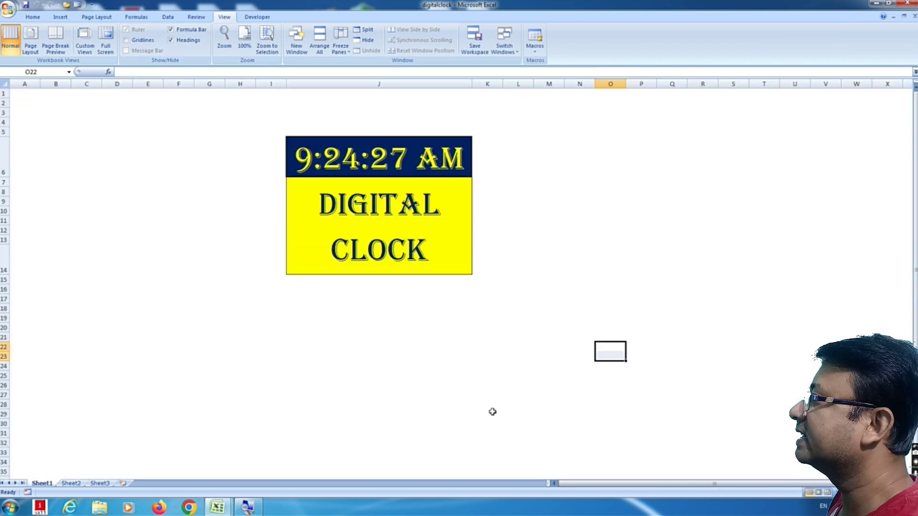
left_click(610, 252)
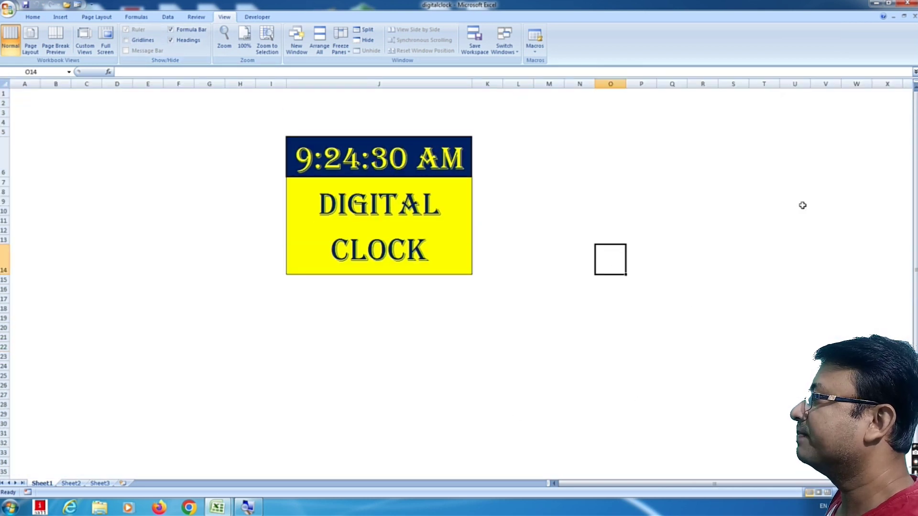